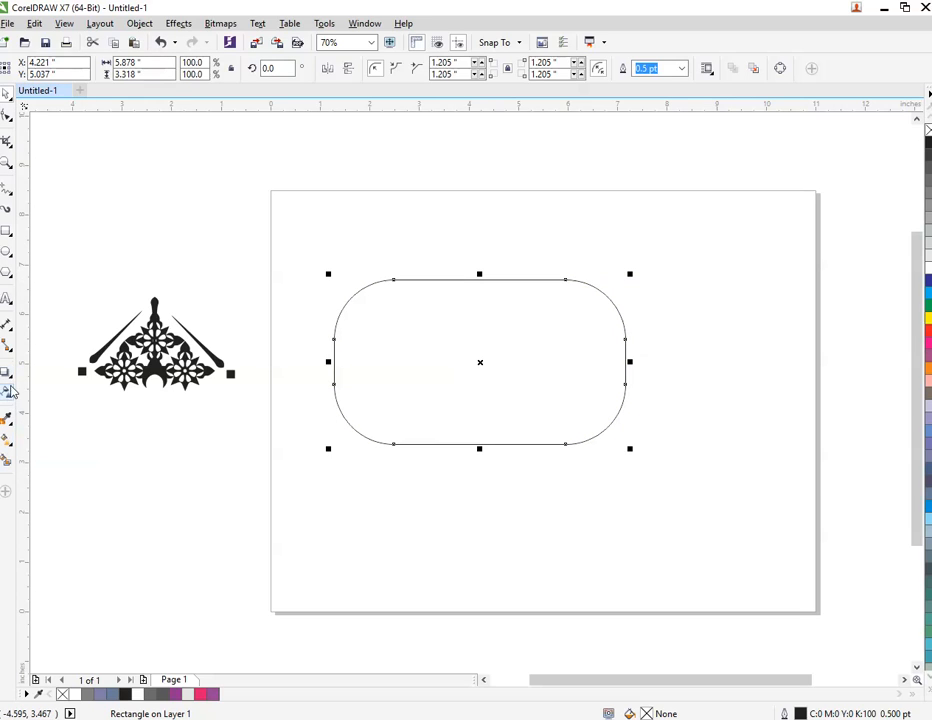
# Add a single inside contour to the rounded rectangle with an offset of about 0.7 inch.
pyautogui.click(13, 380)
pyautogui.click(73, 404)
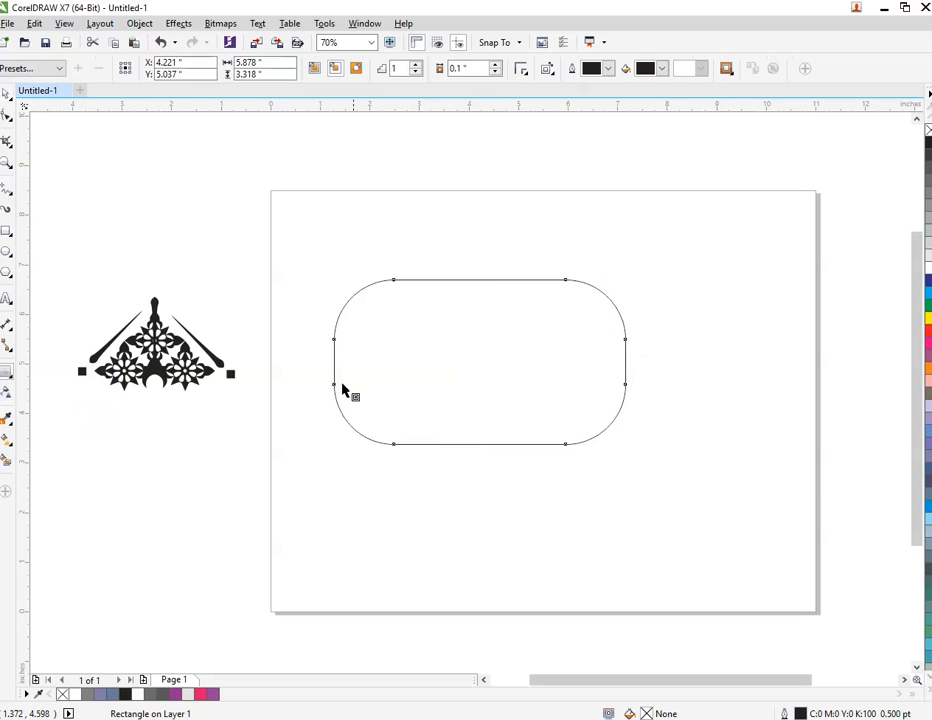
pyautogui.moveTo(395, 286); pyautogui.dragTo(414, 320)
pyautogui.click(393, 320)
pyautogui.click(421, 363)
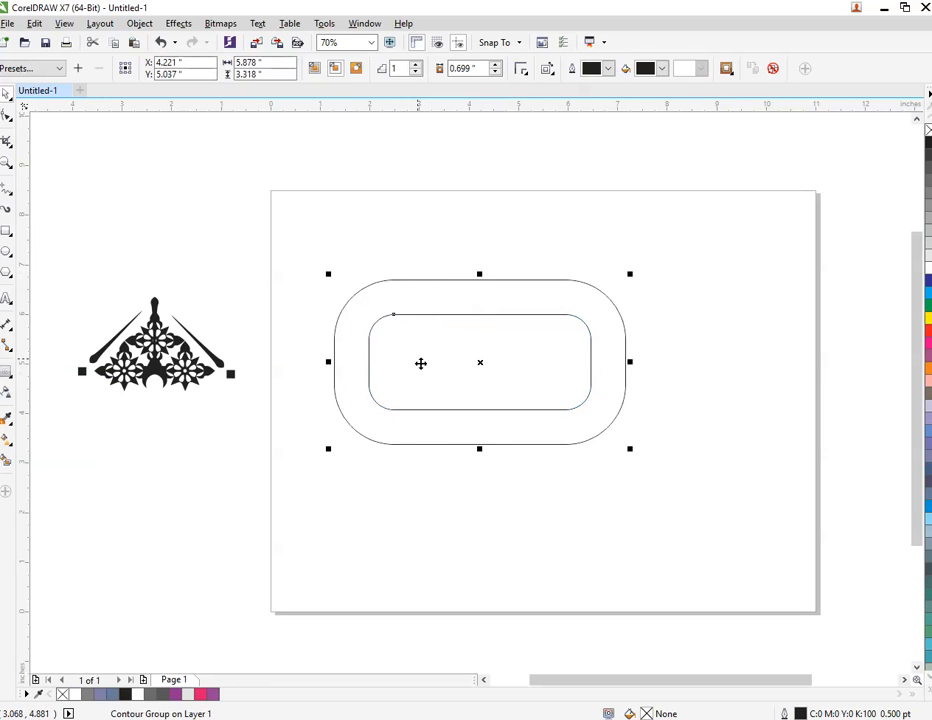
# Break the rounded rectangle's contour group apart into separate outer and inner shapes.
pyautogui.rightClick(396, 309)
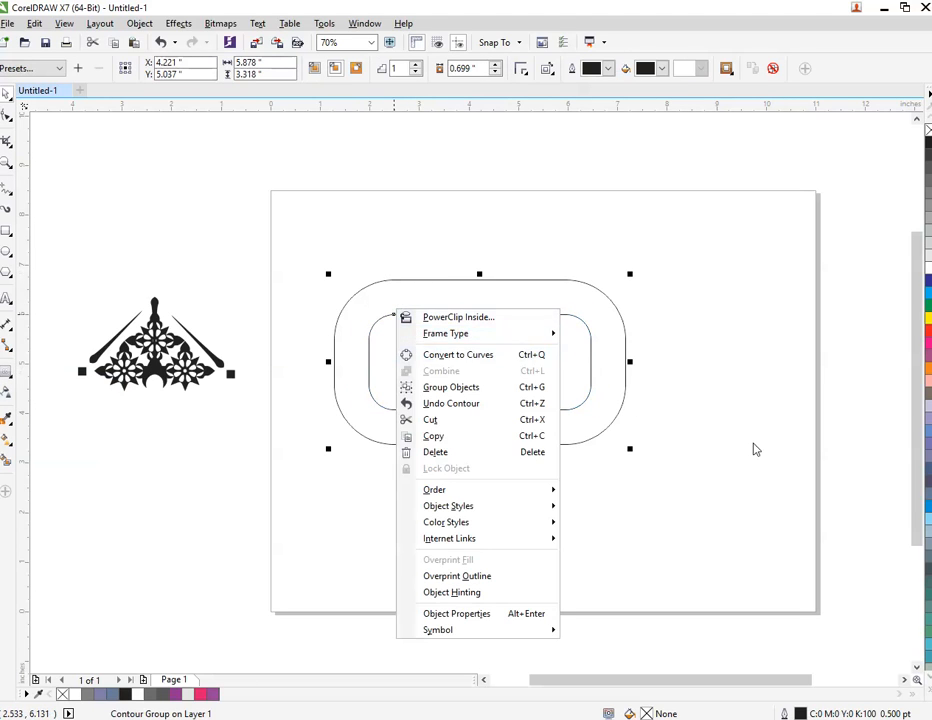
pyautogui.click(755, 447)
pyautogui.rightClick(576, 404)
pyautogui.click(516, 518)
pyautogui.click(484, 480)
pyautogui.rightClick(485, 373)
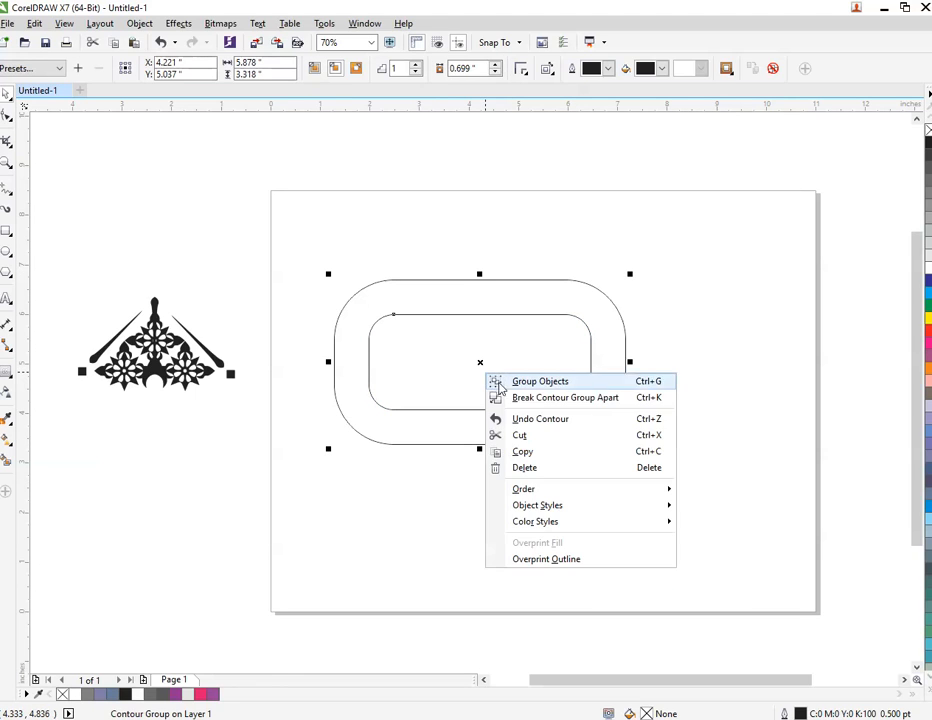
pyautogui.click(537, 398)
# Trim the outer rounded rectangle with the inner one and delete the inner shape, leaving a hollow ring.
pyautogui.click(611, 360)
pyautogui.click(445, 312)
pyautogui.keyDown('shift'); pyautogui.click(445, 279); pyautogui.keyUp('shift')
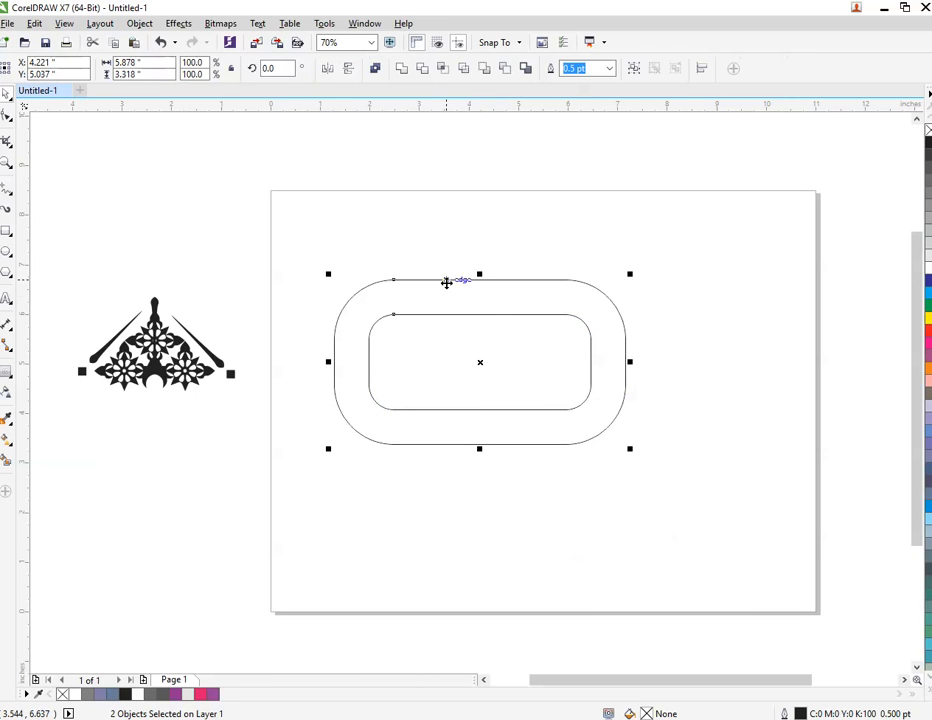
pyautogui.click(422, 68)
pyautogui.click(478, 235)
pyautogui.click(515, 395)
pyautogui.press('Delete')
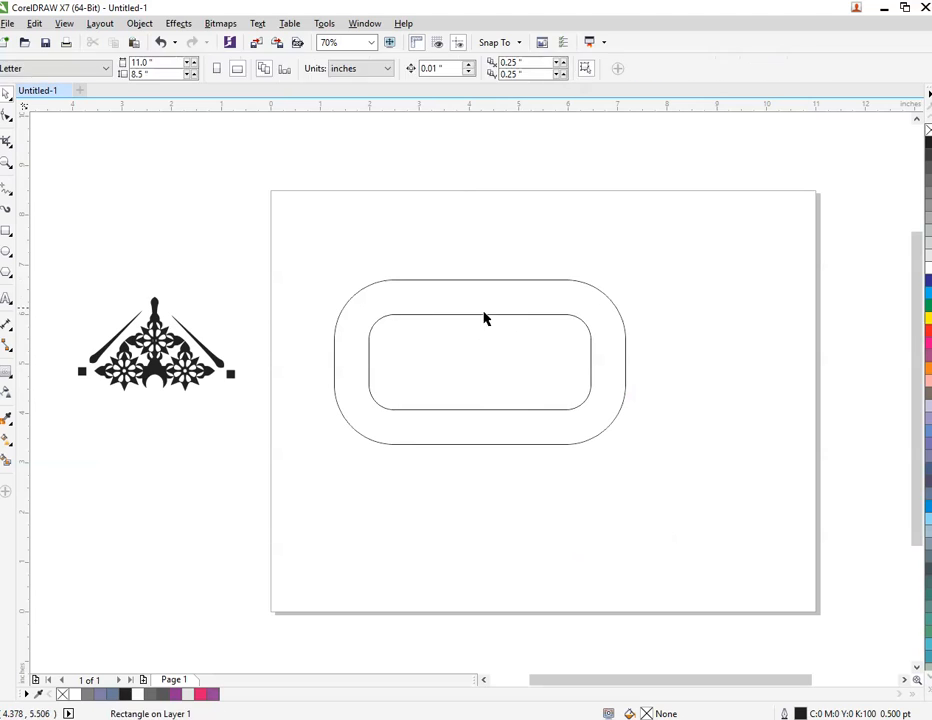
# Duplicate the ring, rotate the copy upright to 270°, and place it beside the original.
pyautogui.click(477, 296)
pyautogui.moveTo(477, 296); pyautogui.dragTo(485, 464)
pyautogui.click(485, 464)
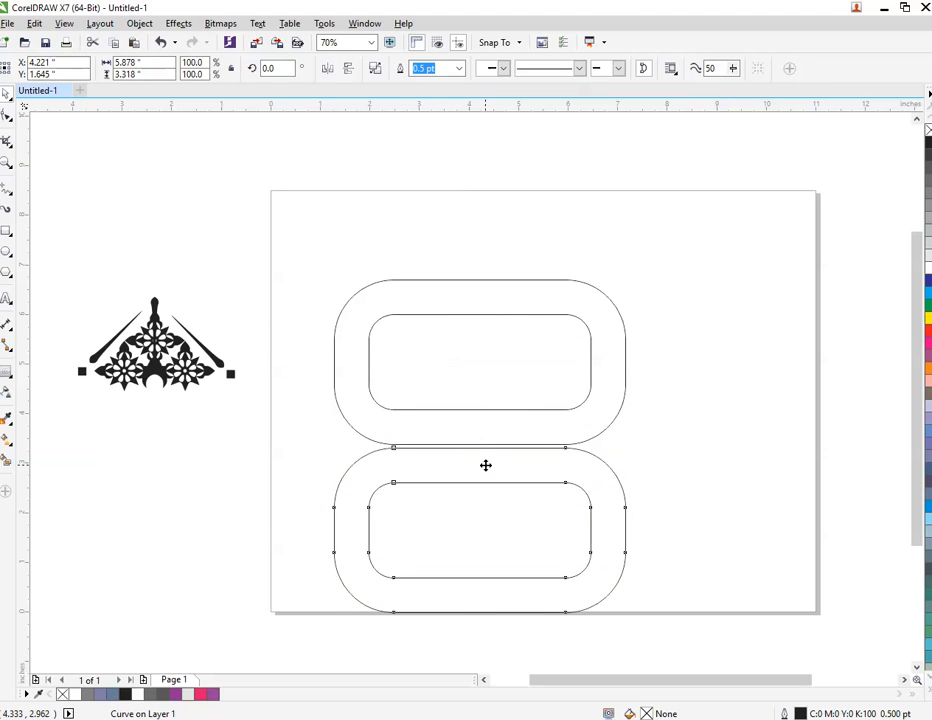
pyautogui.moveTo(638, 450); pyautogui.dragTo(543, 643)
pyautogui.click(459, 557)
pyautogui.click(557, 547)
pyautogui.moveTo(557, 547); pyautogui.dragTo(795, 380)
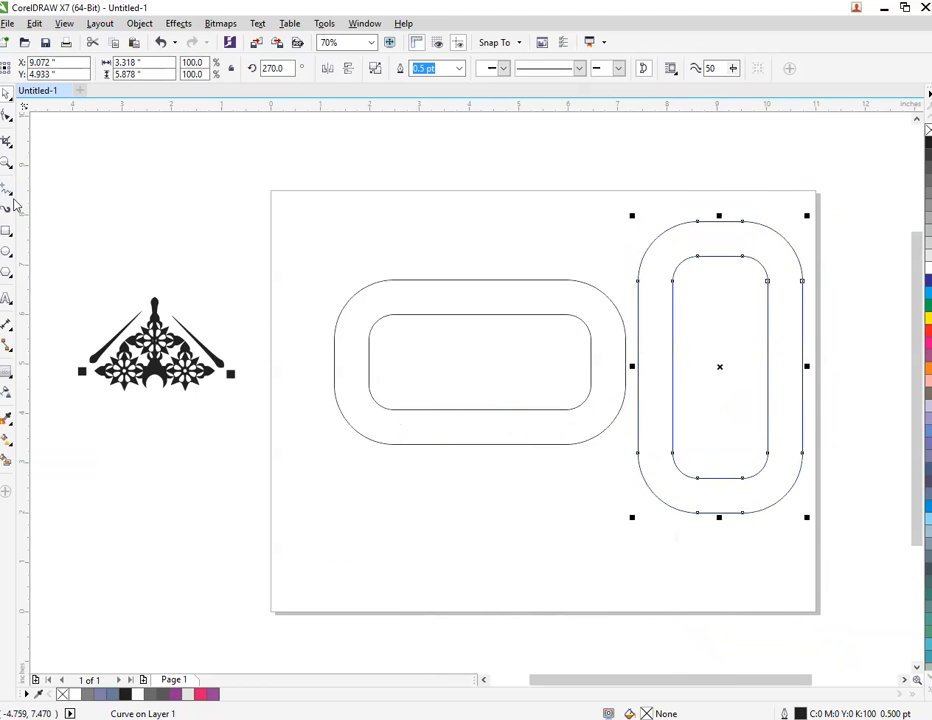
# Draw a vertical Pen line about 1.03 inches long across the middle of the horizontal ring's upper band.
pyautogui.click(9, 189)
pyautogui.click(54, 220)
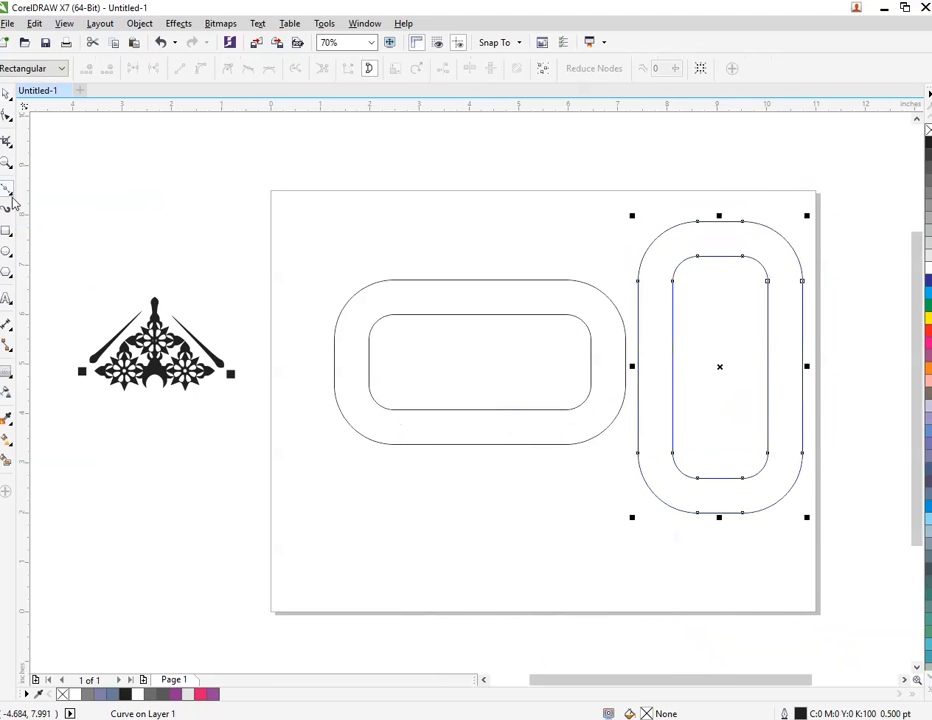
pyautogui.click(12, 200)
pyautogui.click(73, 235)
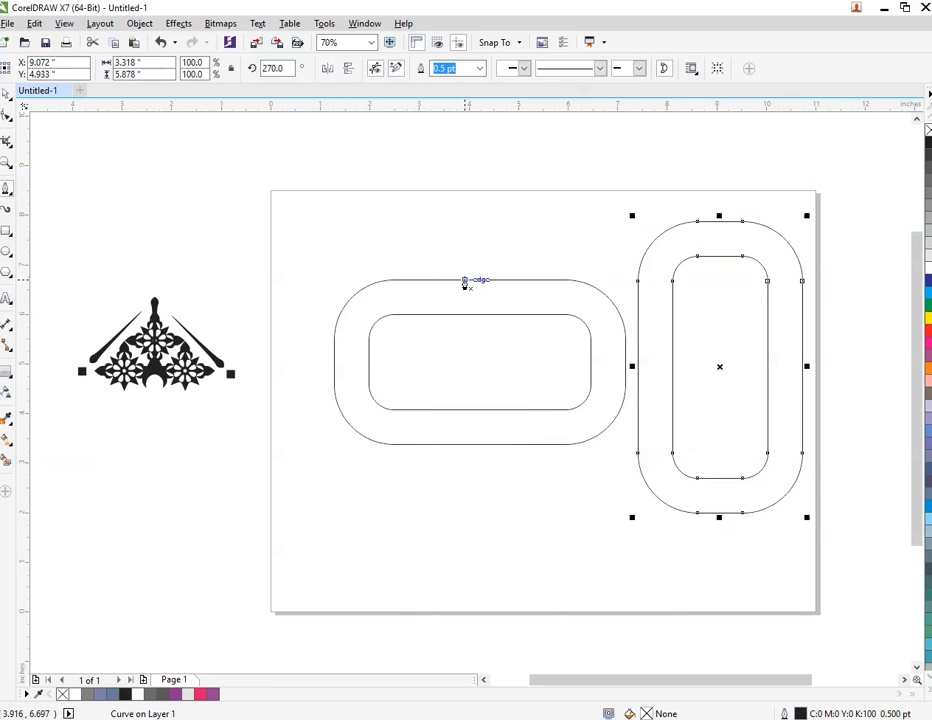
pyautogui.scroll(2, 464, 283)
pyautogui.click(499, 262)
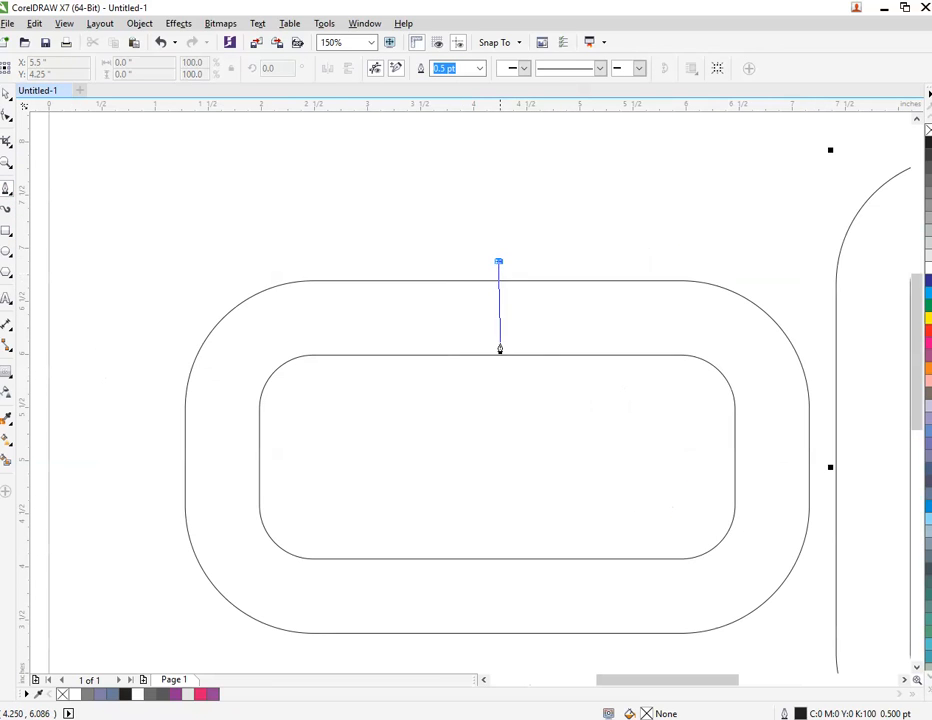
pyautogui.doubleClick(498, 376)
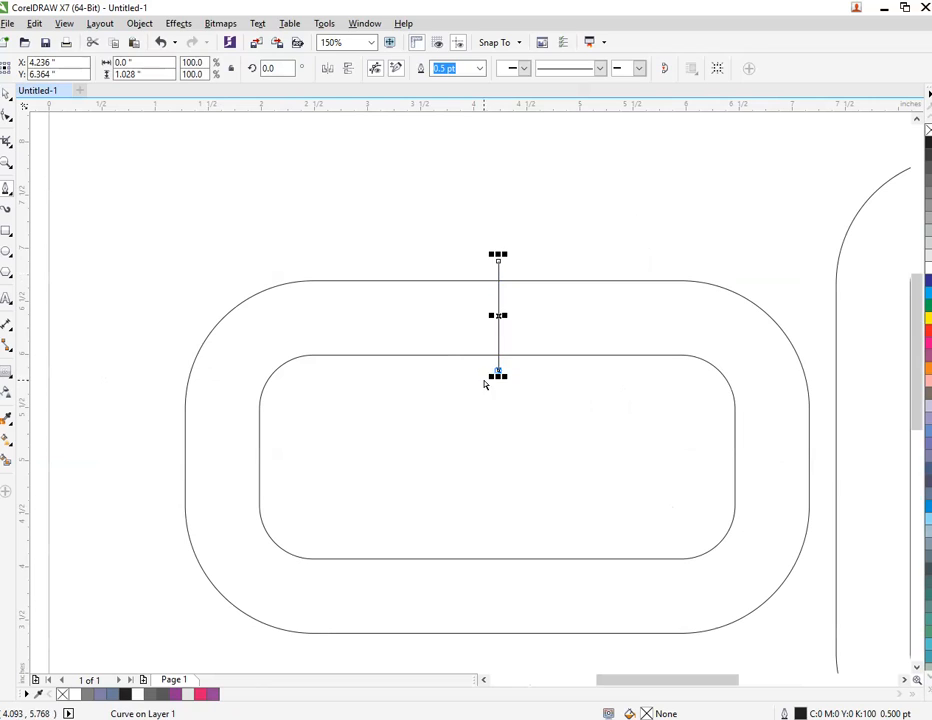
# Draw a horizontal line about 1.06 inches long across the horizontal ring's left band and nudge it slightly down.
pyautogui.click(170, 474)
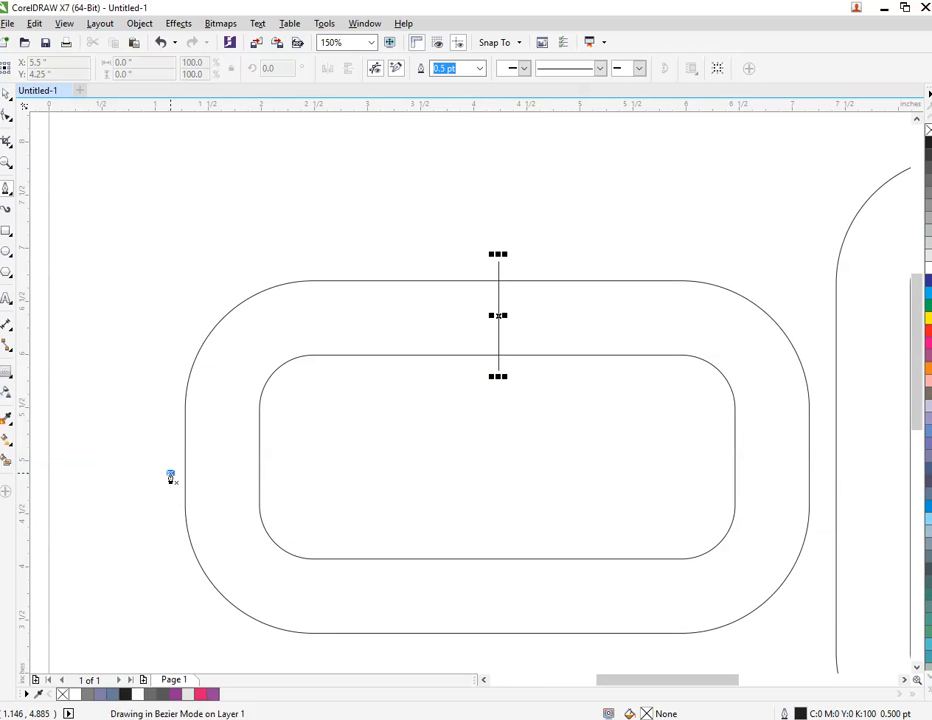
pyautogui.doubleClick(283, 474)
pyautogui.press('space')
pyautogui.moveTo(229, 474); pyautogui.dragTo(228, 487)
# Draw a vertical line about 1.01 inches long across the upright ring's top band, near its right curve.
pyautogui.scroll(-4, 225, 485)
pyautogui.scroll(4, 440, 400)
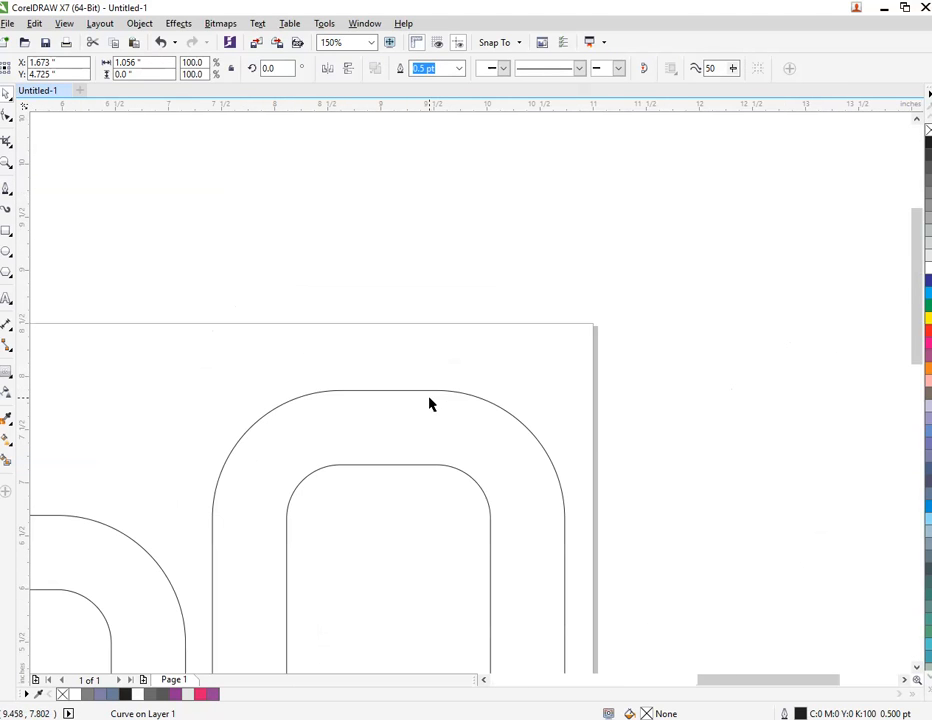
pyautogui.click(426, 374)
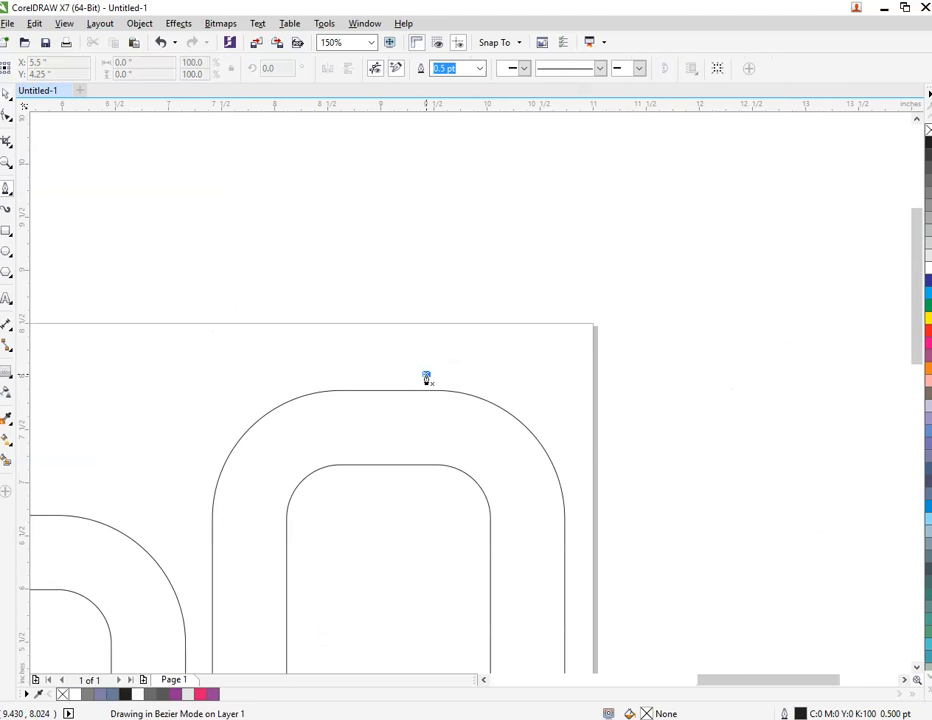
pyautogui.doubleClick(426, 487)
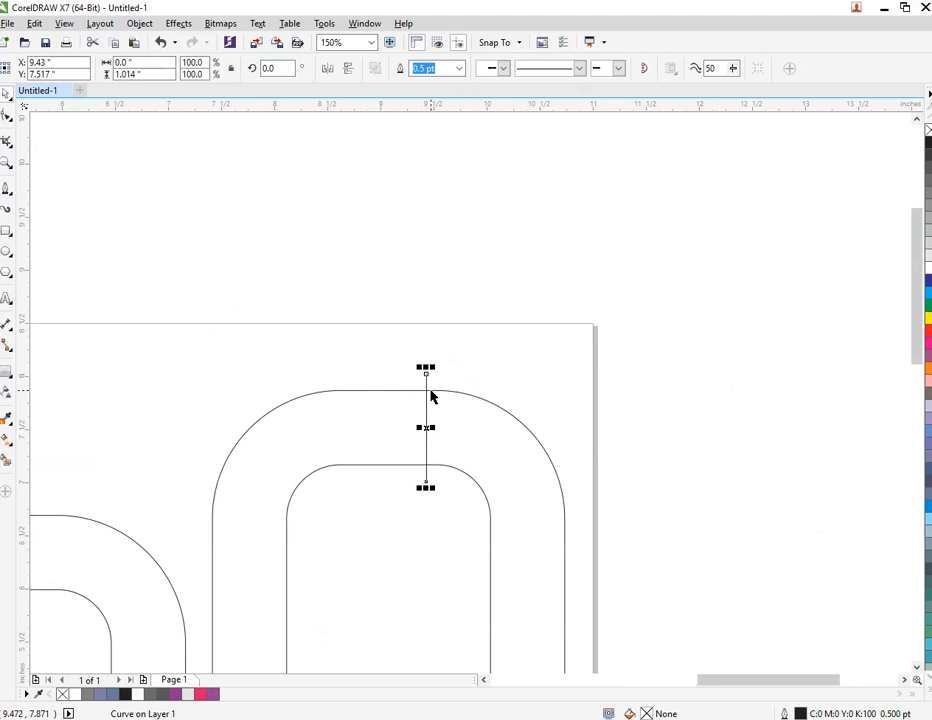
# Draw a horizontal line about 1.03 inches long across the upright ring's left band.
pyautogui.scroll(-2, 430, 368)
pyautogui.scroll(2, 324, 560)
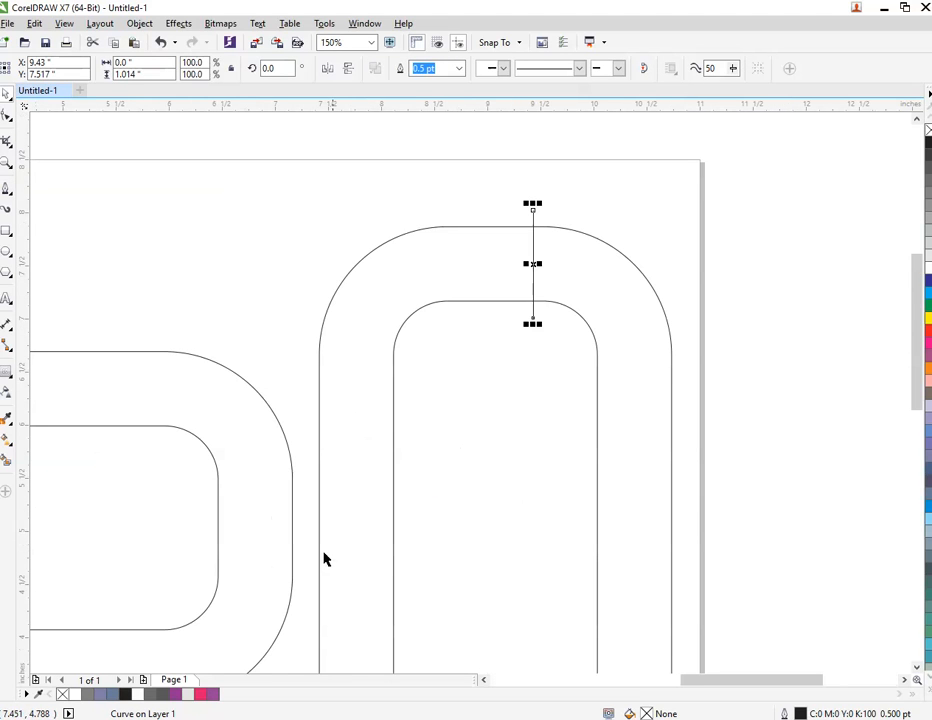
pyautogui.press('space')
pyautogui.click(413, 585)
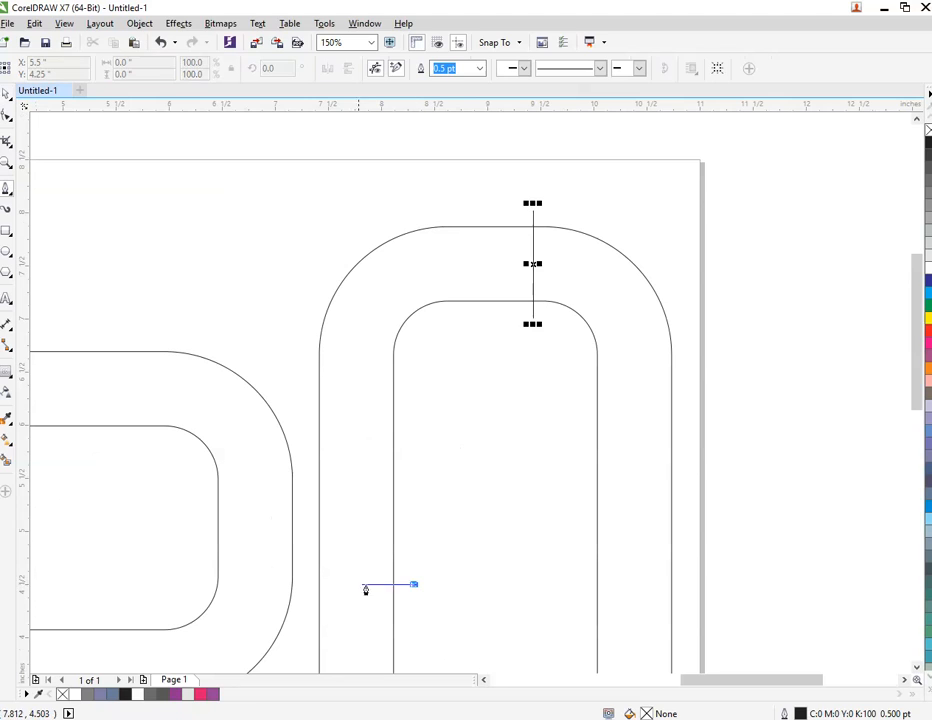
pyautogui.doubleClick(299, 584)
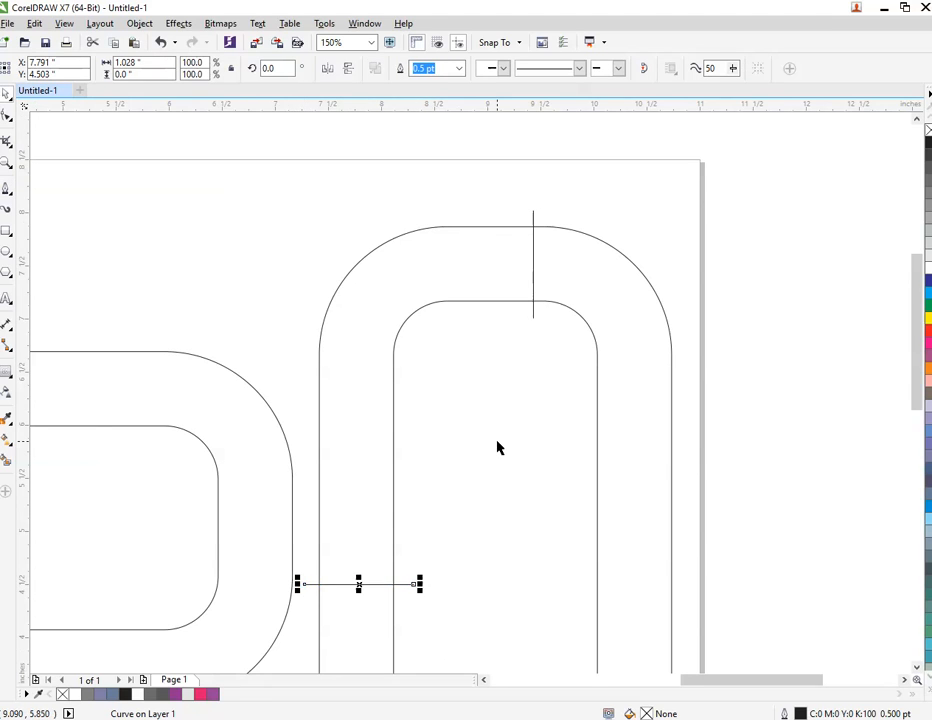
# Smart Fill the upper-left curved section between the cutting lines on both rings with blue C40 M20 Y0 K40.
pyautogui.scroll(-2, 490, 446)
pyautogui.click(6, 466)
pyautogui.click(101, 445)
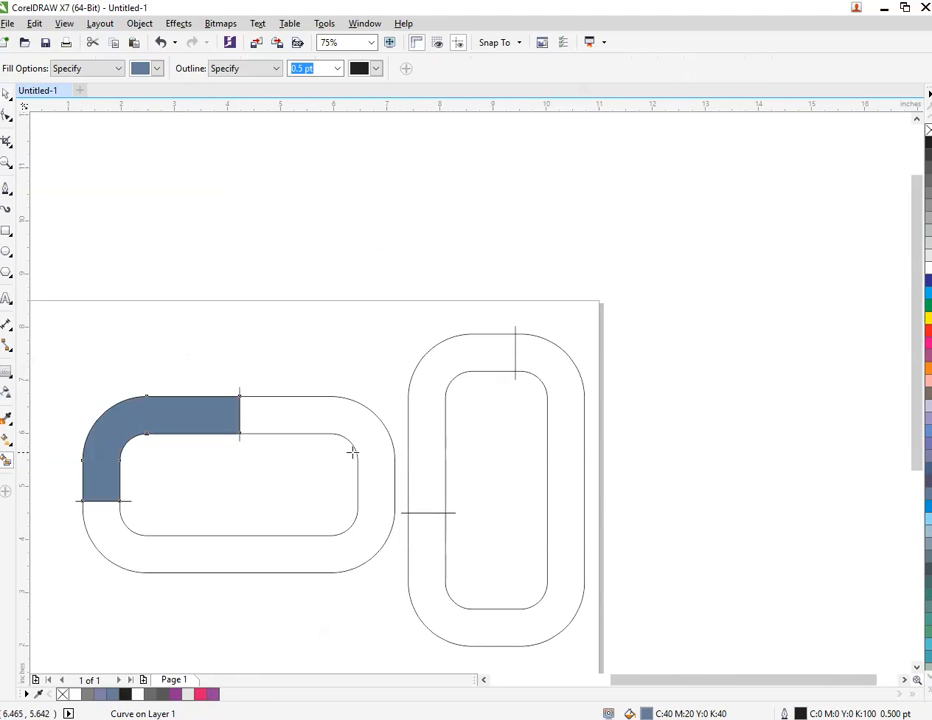
pyautogui.click(433, 443)
pyautogui.press('space')
# Delete the upright ring outline and its two cutting lines, keeping only the filled section.
pyautogui.click(474, 620)
pyautogui.press('Delete')
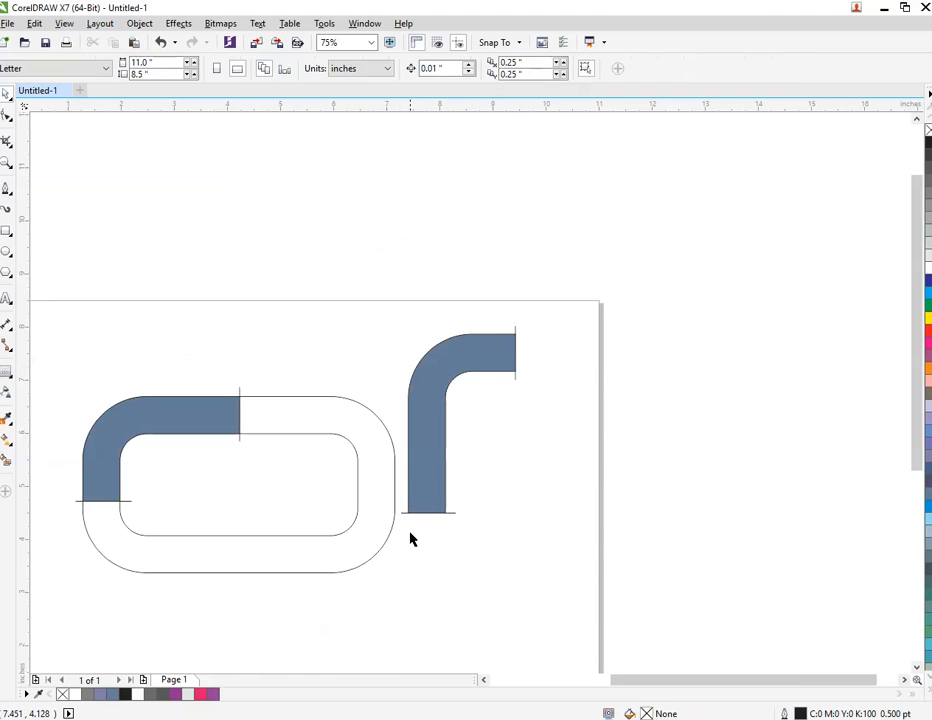
pyautogui.moveTo(464, 479); pyautogui.dragTo(467, 477)
pyautogui.press('Delete')
pyautogui.moveTo(562, 317); pyautogui.dragTo(471, 436)
pyautogui.press('Delete')
# Delete the horizontal ring outline and its two cutting lines, keeping only the filled section.
pyautogui.moveTo(208, 346); pyautogui.dragTo(268, 452)
pyautogui.moveTo(59, 484); pyautogui.dragTo(146, 520)
pyautogui.moveTo(216, 362); pyautogui.dragTo(268, 470)
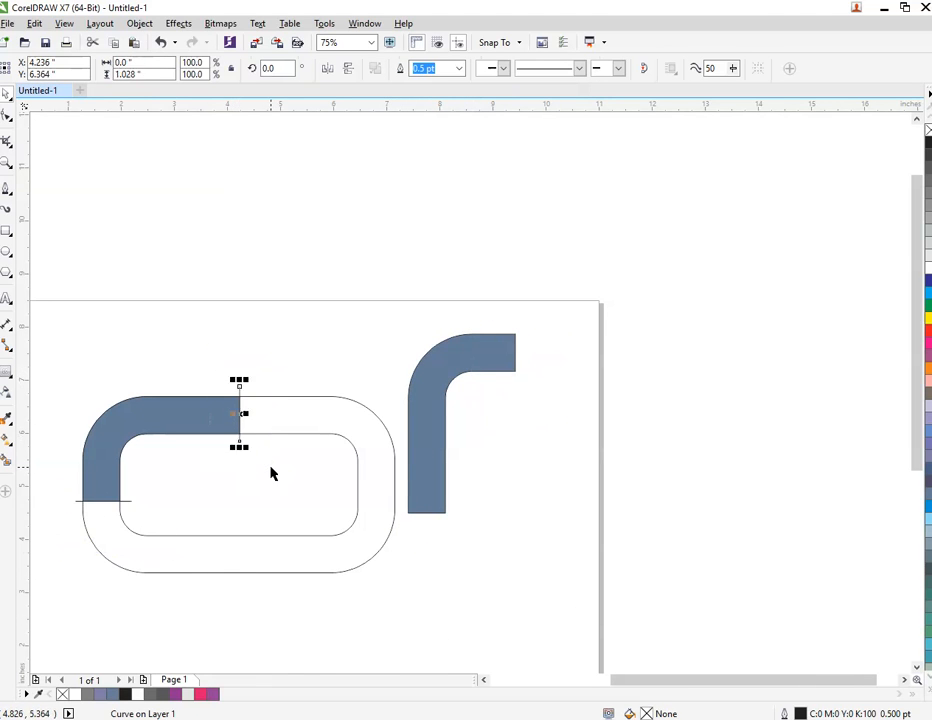
pyautogui.press('Delete')
pyautogui.moveTo(58, 476); pyautogui.dragTo(178, 558)
pyautogui.press('Delete')
pyautogui.click(188, 560)
pyautogui.press('Delete')
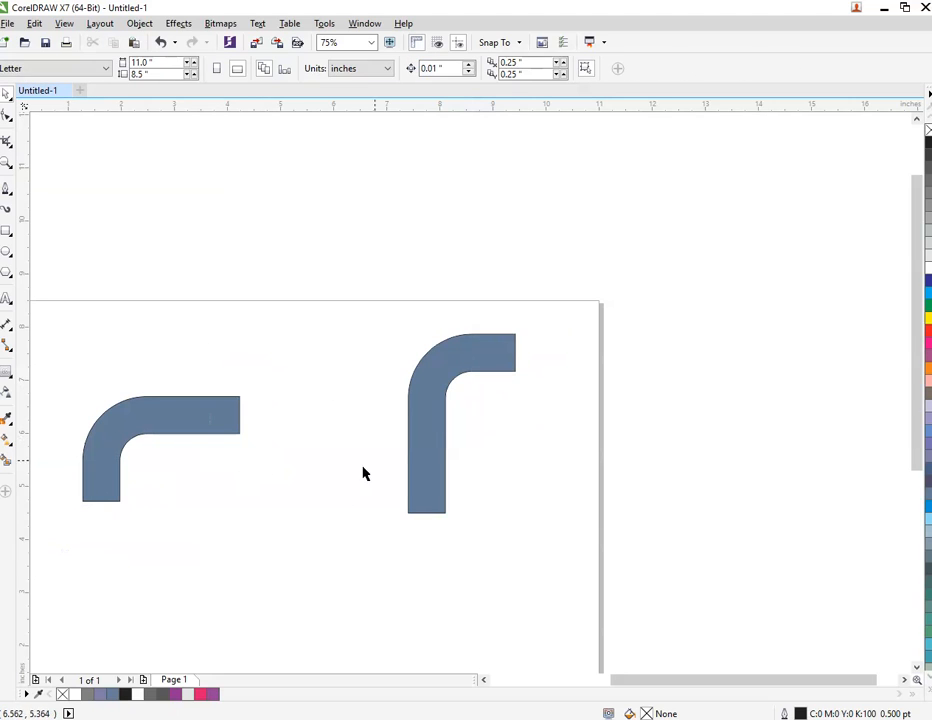
# Move the upright and horizontal curved pieces closer together on the page.
pyautogui.moveTo(436, 423); pyautogui.dragTo(312, 399)
pyautogui.scroll(-4, 312, 399)
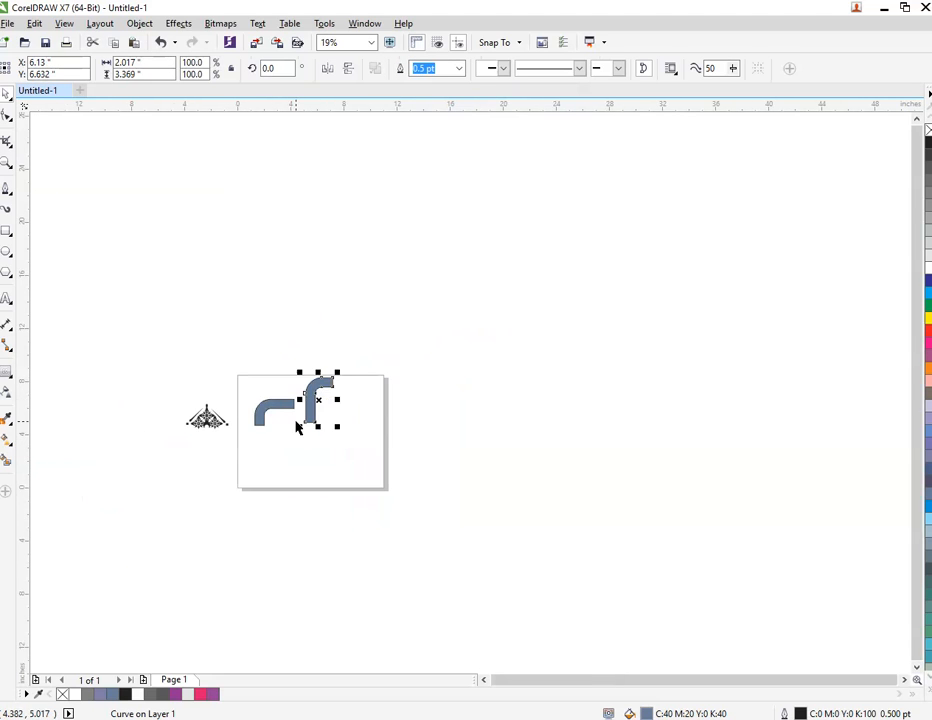
pyautogui.scroll(4, 302, 426)
pyautogui.moveTo(167, 357); pyautogui.dragTo(198, 356)
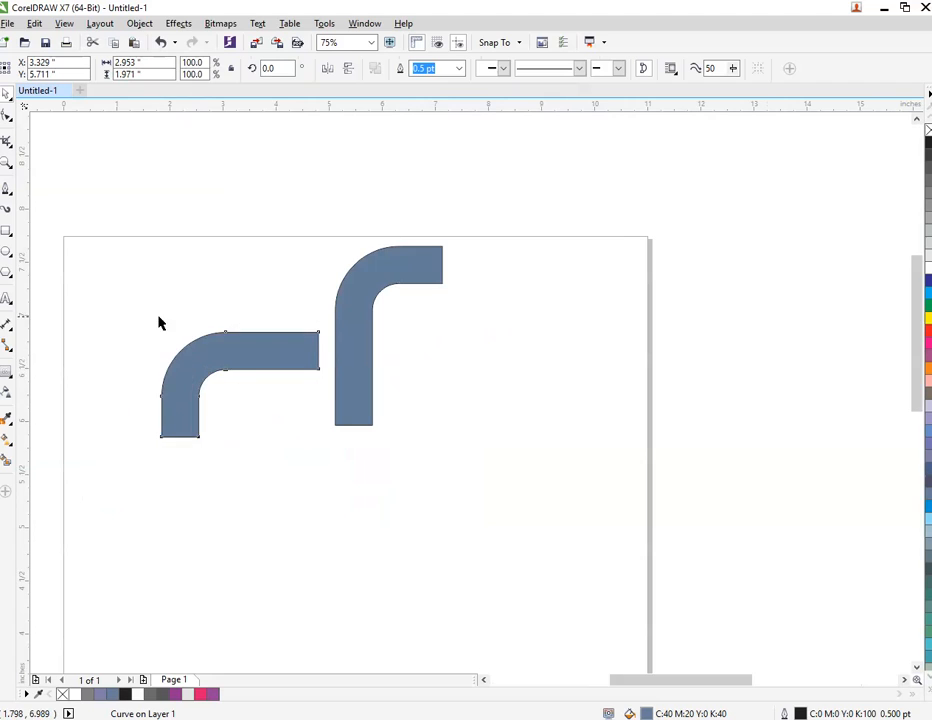
# Change the horizontal curved piece's fill to an elliptical fountain fill.
pyautogui.scroll(2, 160, 322)
pyautogui.doubleClick(685, 708)
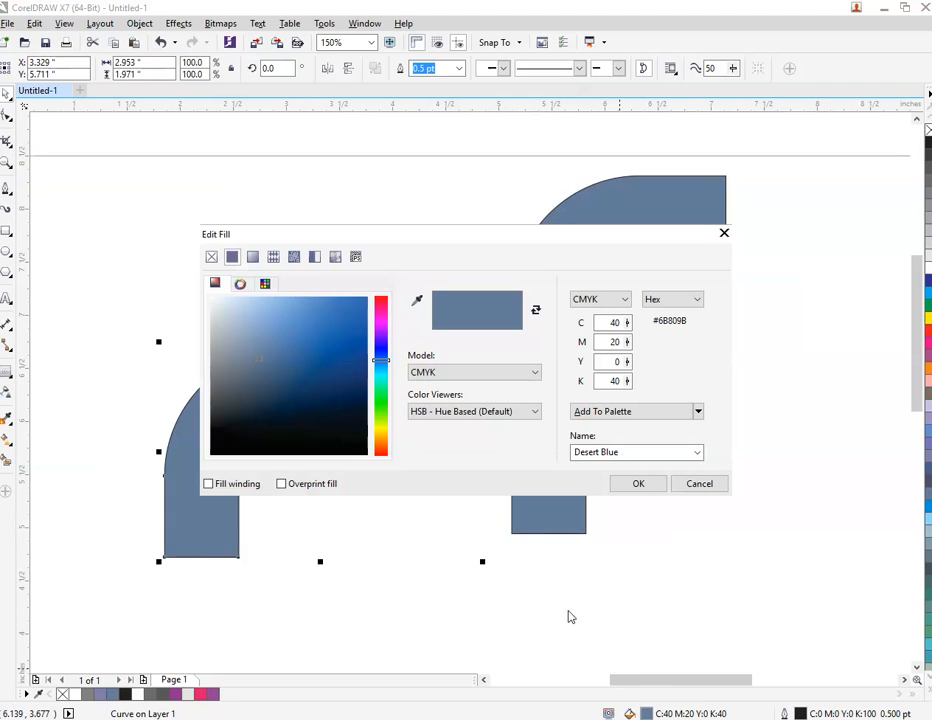
pyautogui.click(252, 258)
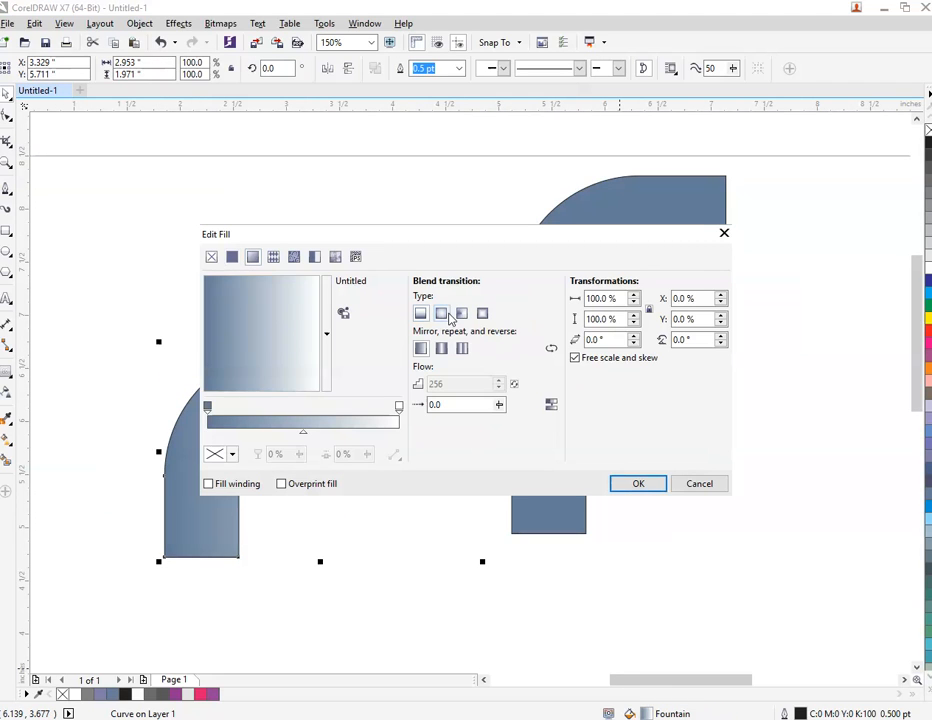
pyautogui.click(446, 313)
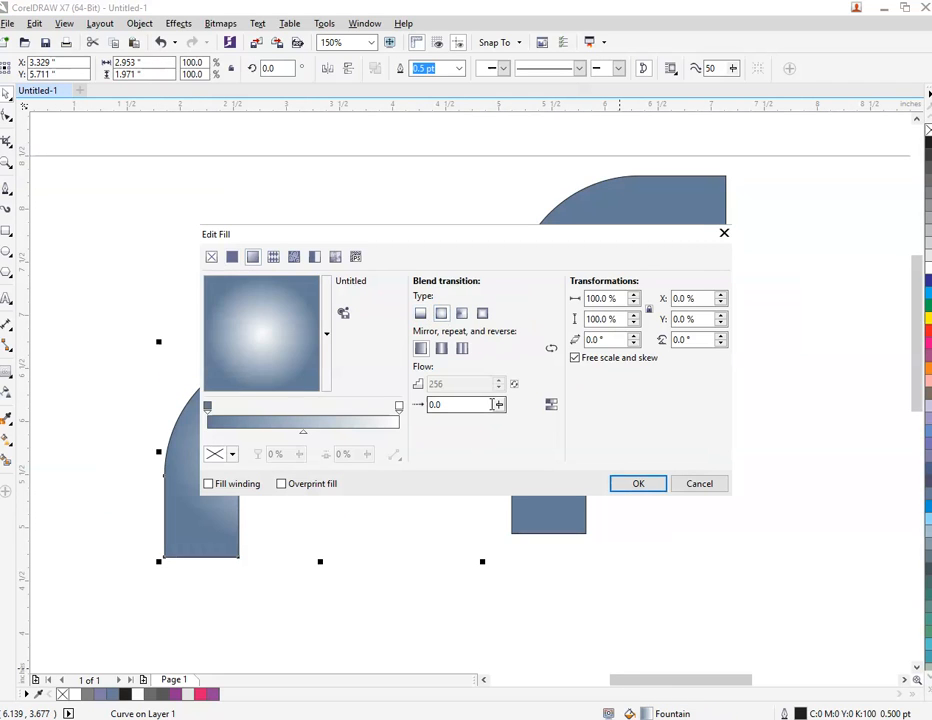
# Sample pink C5 M98 Y27 K0 for the gradient's center and purple C49 M96 Y0 K0 for its outer color.
pyautogui.click(399, 407)
pyautogui.click(232, 454)
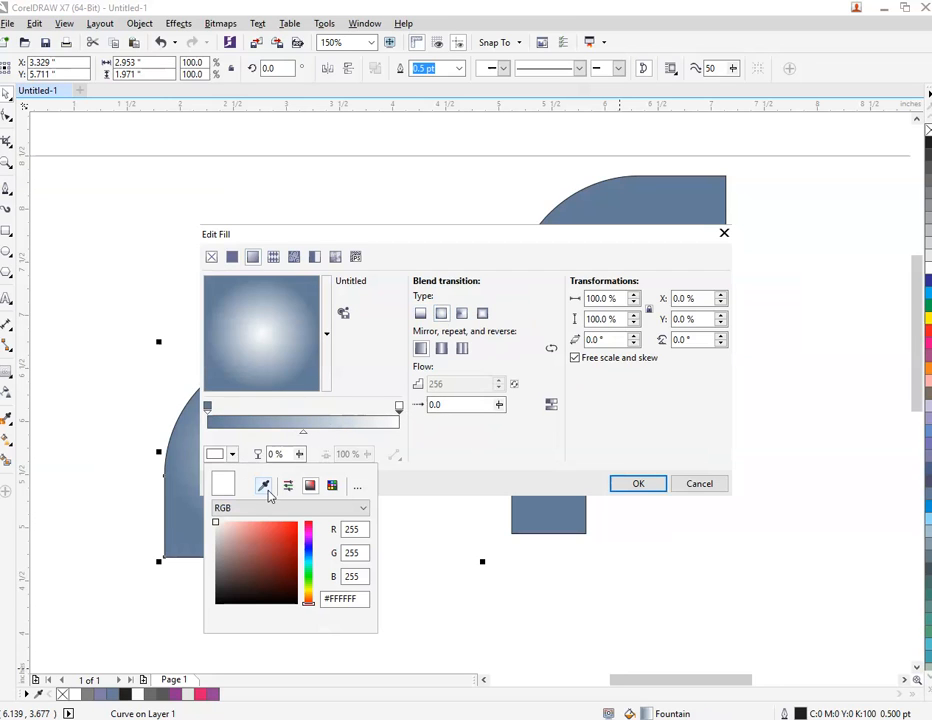
pyautogui.click(265, 485)
pyautogui.click(201, 694)
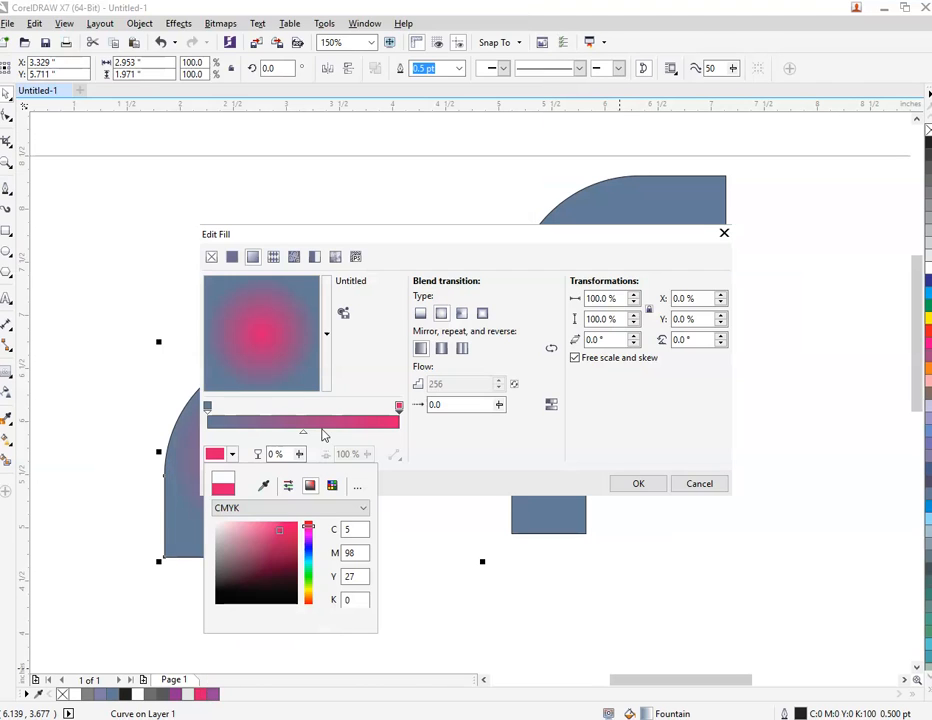
pyautogui.click(207, 407)
pyautogui.click(232, 454)
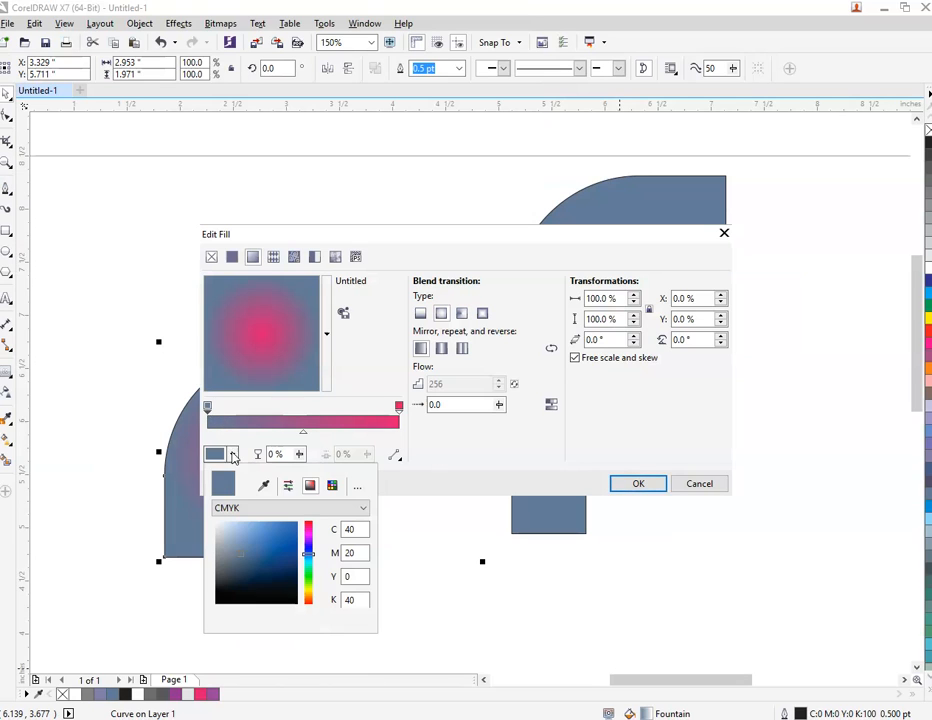
pyautogui.click(265, 485)
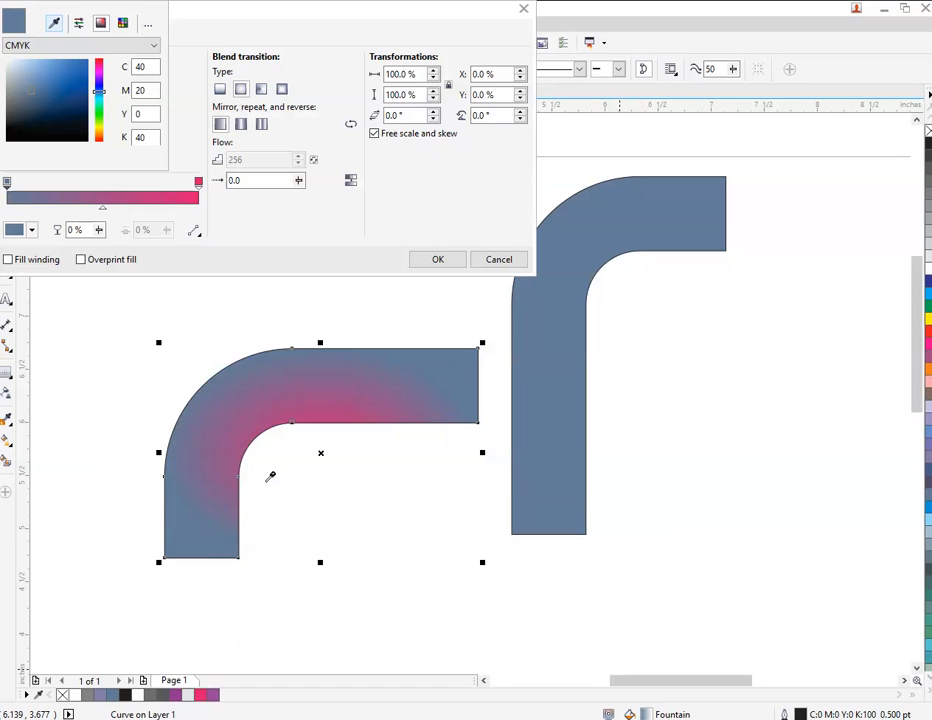
pyautogui.click(178, 692)
pyautogui.click(499, 458)
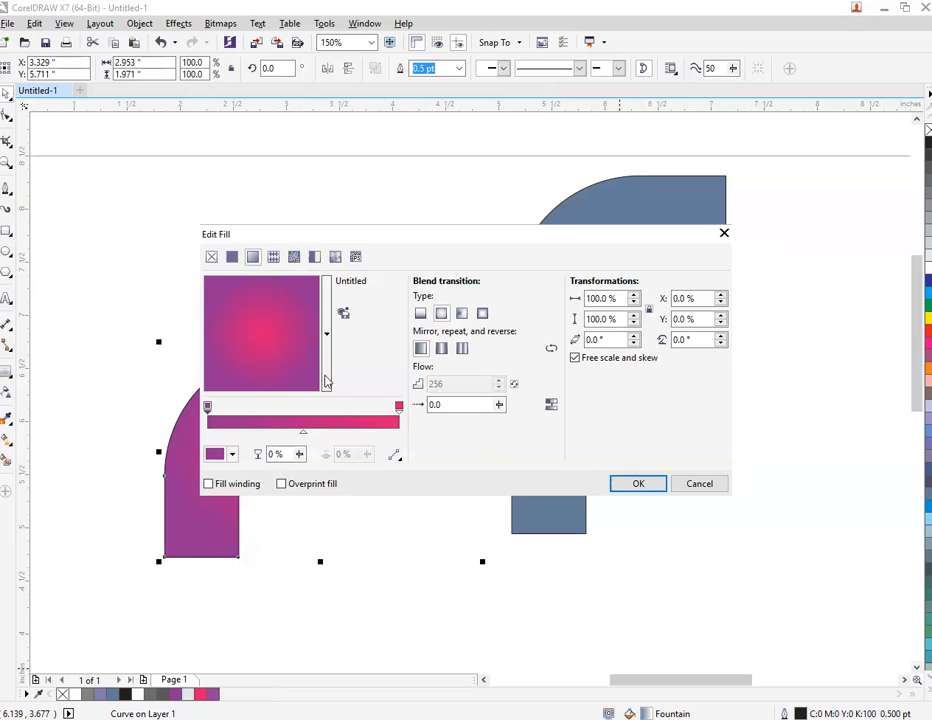
# Offset the elliptical gradient's center to X -31%, Y 32%, readjust its pink center color, and apply the fill.
pyautogui.moveTo(222, 301); pyautogui.dragTo(220, 302)
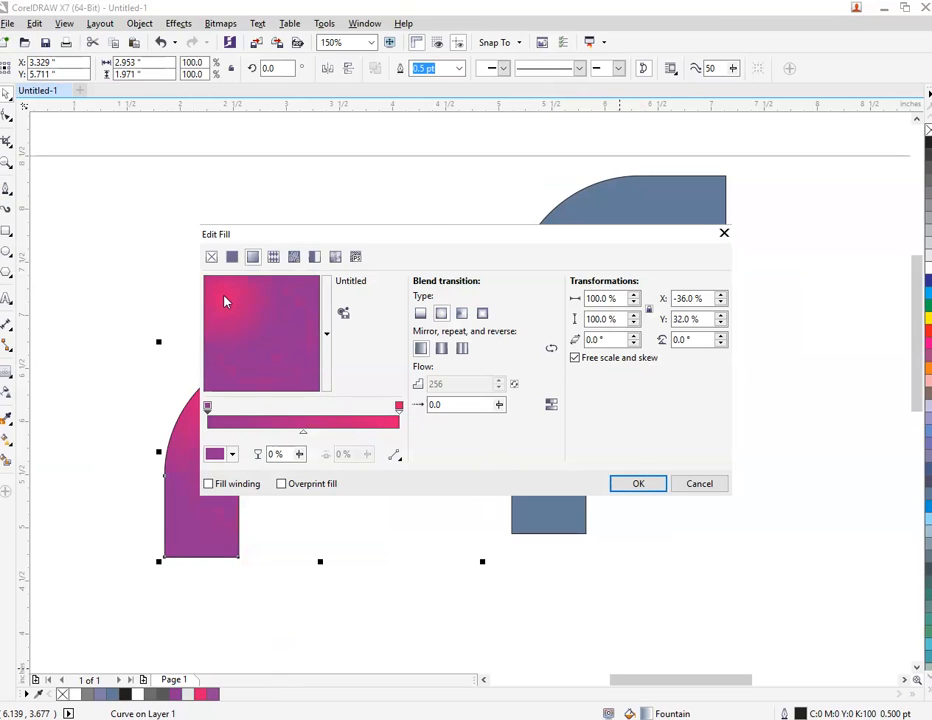
pyautogui.moveTo(426, 241); pyautogui.dragTo(668, 297)
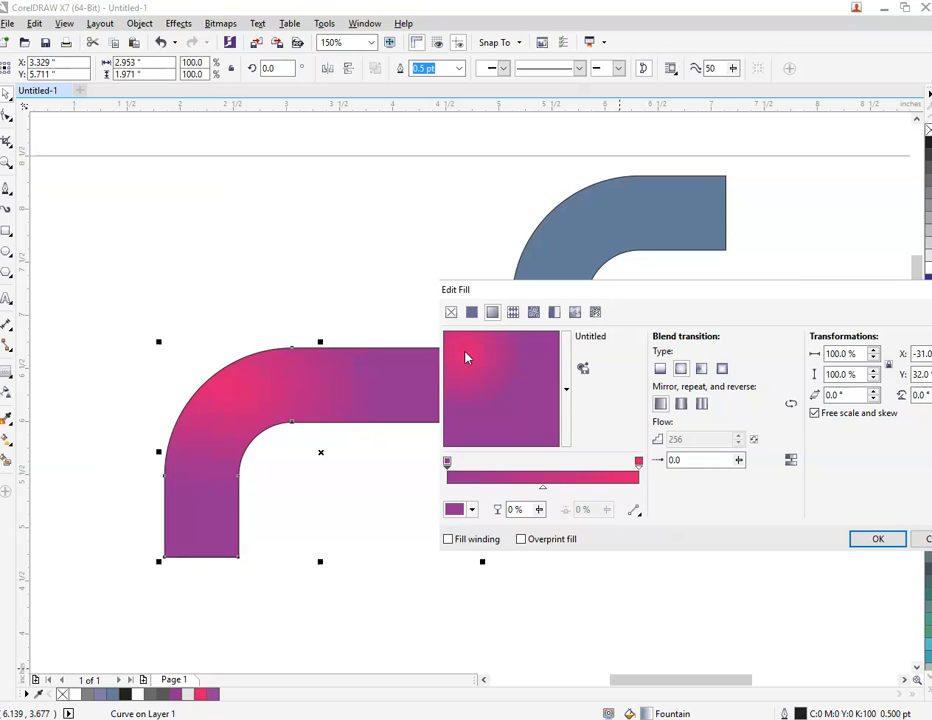
pyautogui.click(638, 462)
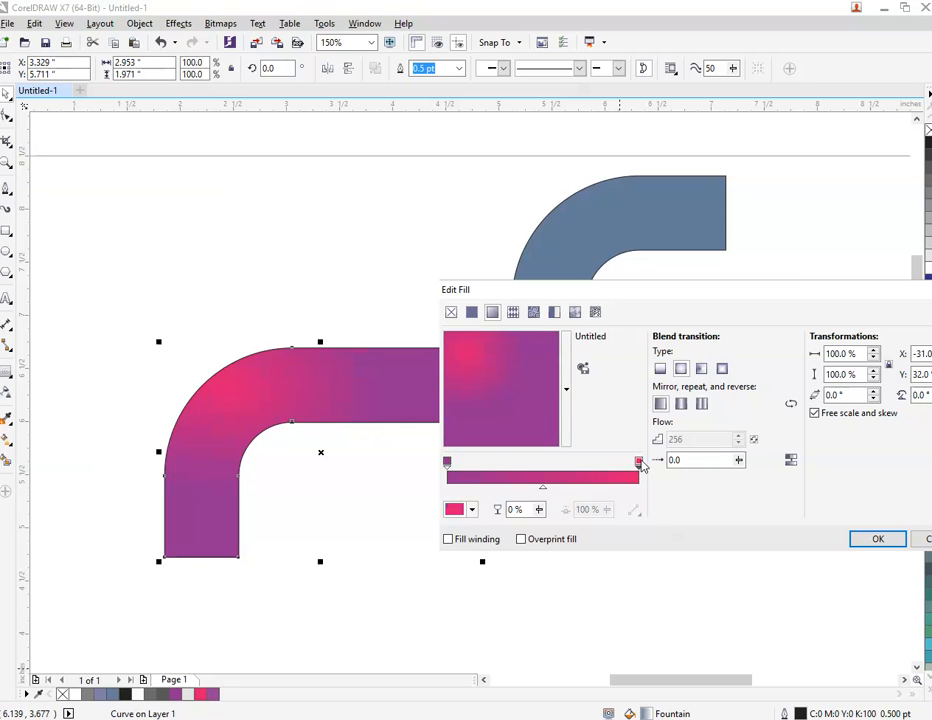
pyautogui.click(472, 508)
pyautogui.click(530, 583)
pyautogui.click(880, 541)
# Fill the blue upright curved piece with 80% Black.
pyautogui.click(516, 290)
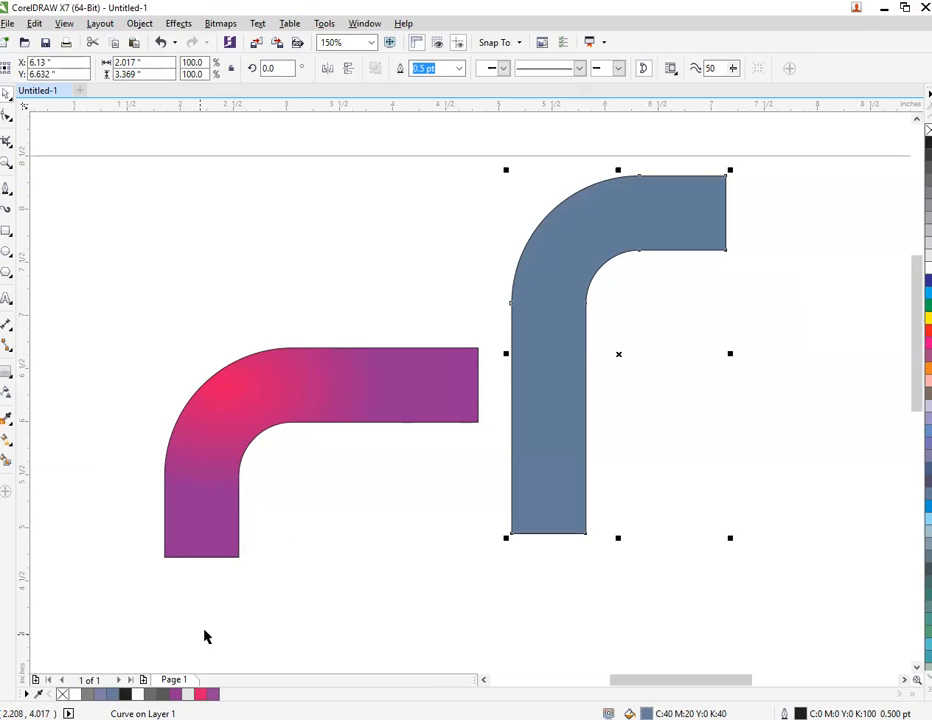
pyautogui.click(160, 697)
pyautogui.click(300, 456)
# Move the floral ornament group from outside the page onto the gradient piece's lower end and bring it to the front.
pyautogui.scroll(-3, 214, 453)
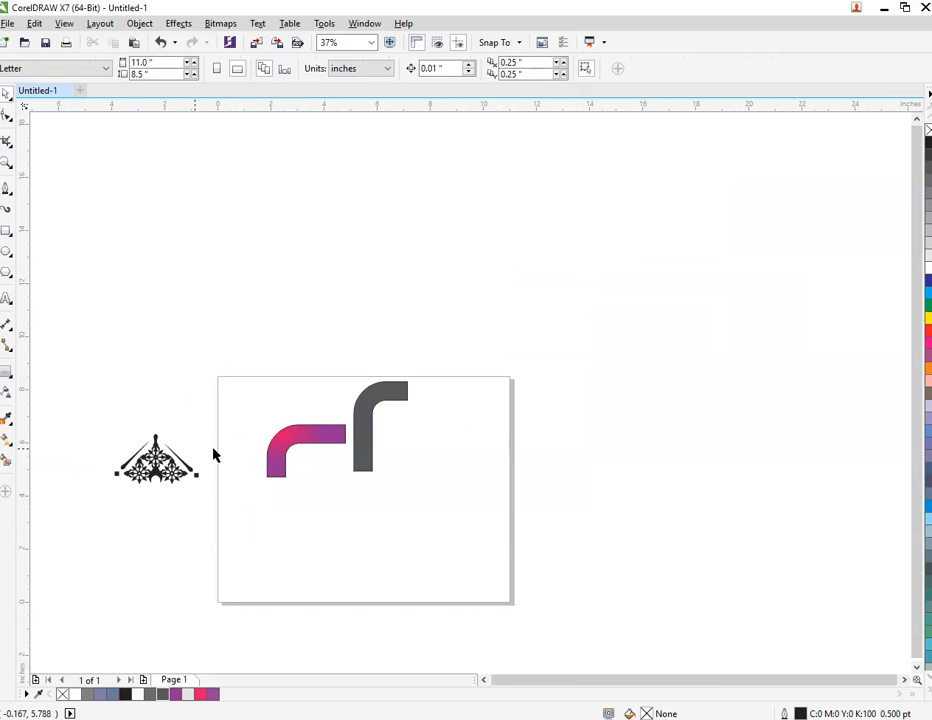
pyautogui.click(170, 475)
pyautogui.moveTo(170, 475); pyautogui.dragTo(285, 470)
pyautogui.scroll(7, 285, 470)
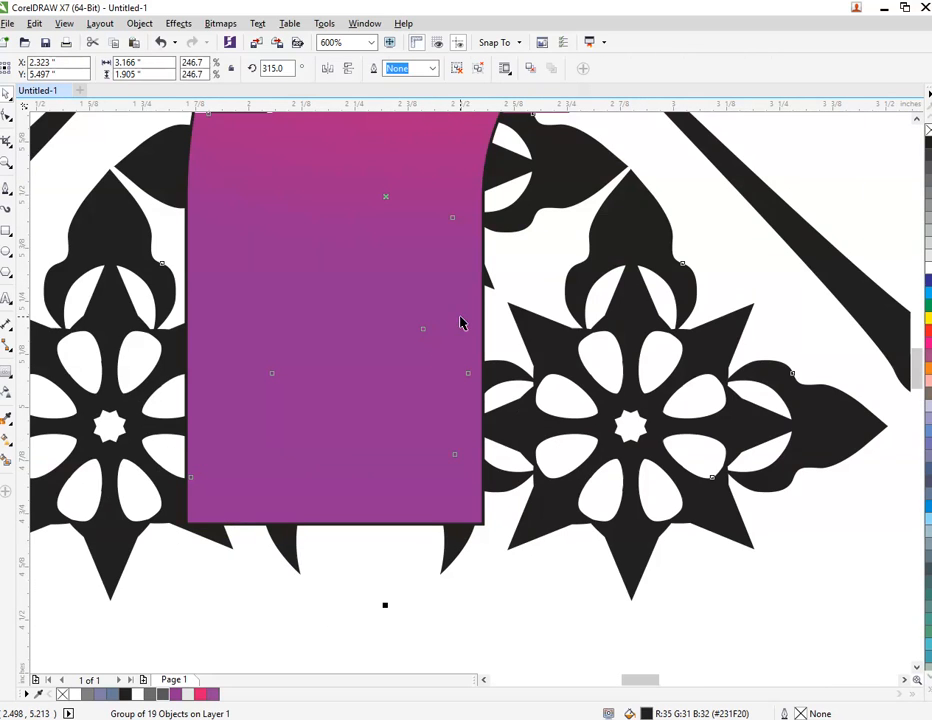
pyautogui.scroll(-2, 460, 340)
pyautogui.hotkey('shift', 'pageup')
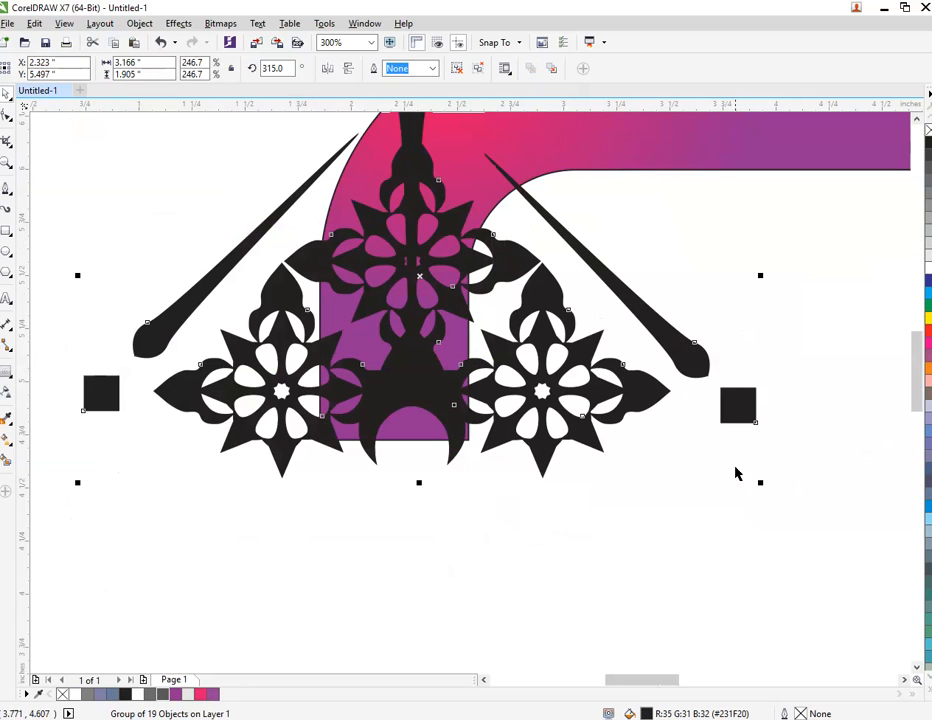
# Scale the ornament group down proportionally to about 0.81 × 0.49 in, leaving it beside the gradient piece's lower end.
pyautogui.moveTo(761, 484); pyautogui.dragTo(268, 376)
pyautogui.scroll(-2, 420, 282)
pyautogui.scroll(-4, 437, 245)
pyautogui.scroll(2, 437, 245)
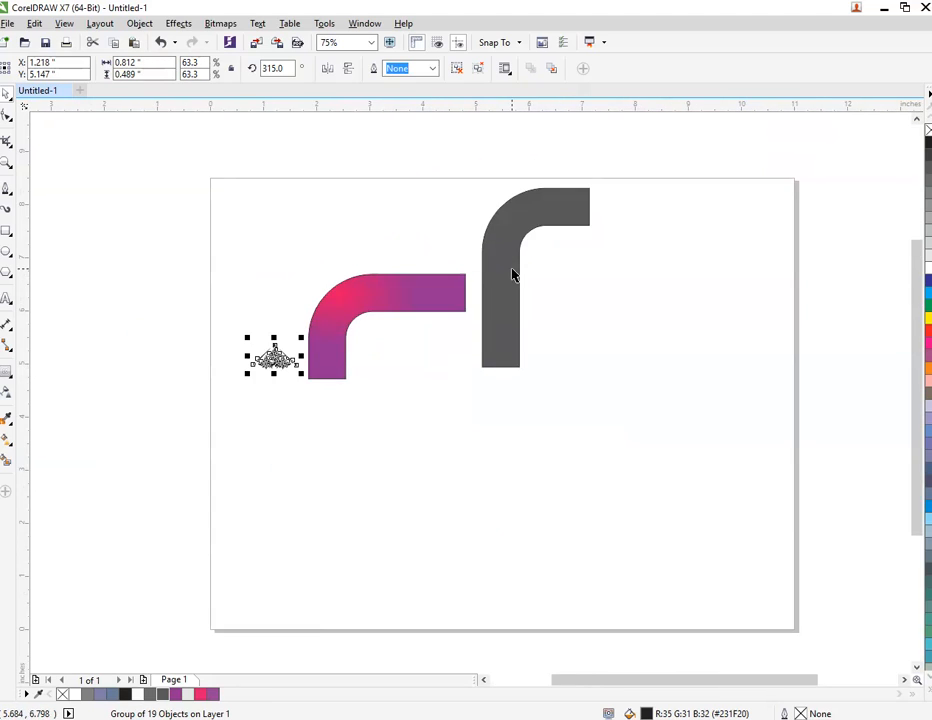
# Move the gray upright piece across the gradient piece to form an f shape and send it to the back.
pyautogui.moveTo(512, 270); pyautogui.dragTo(378, 285)
pyautogui.scroll(2, 311, 285)
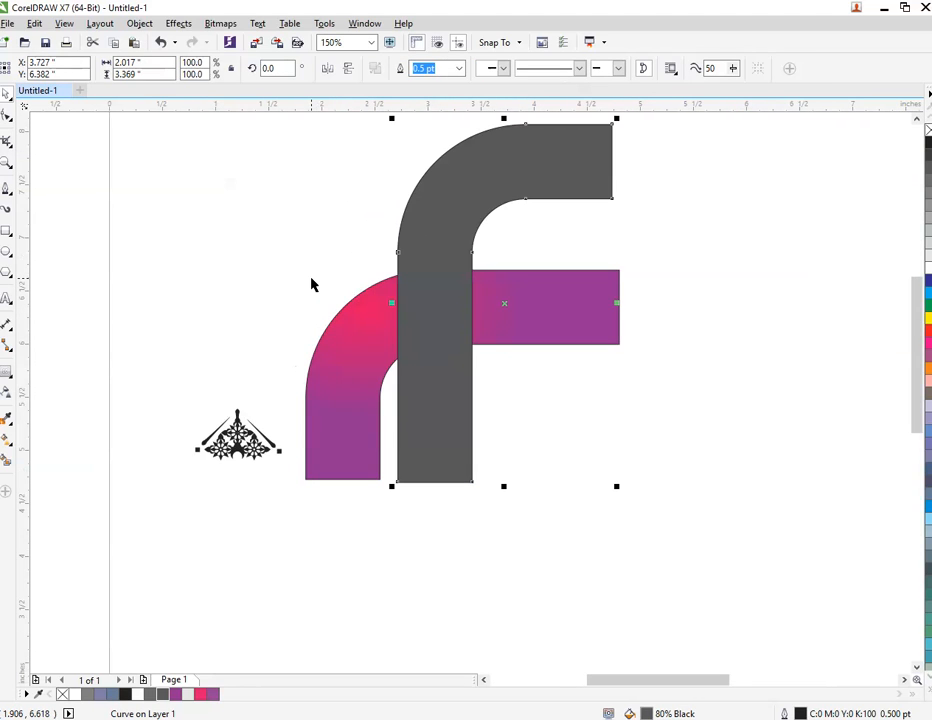
pyautogui.hotkey('shift', 'pagedown')
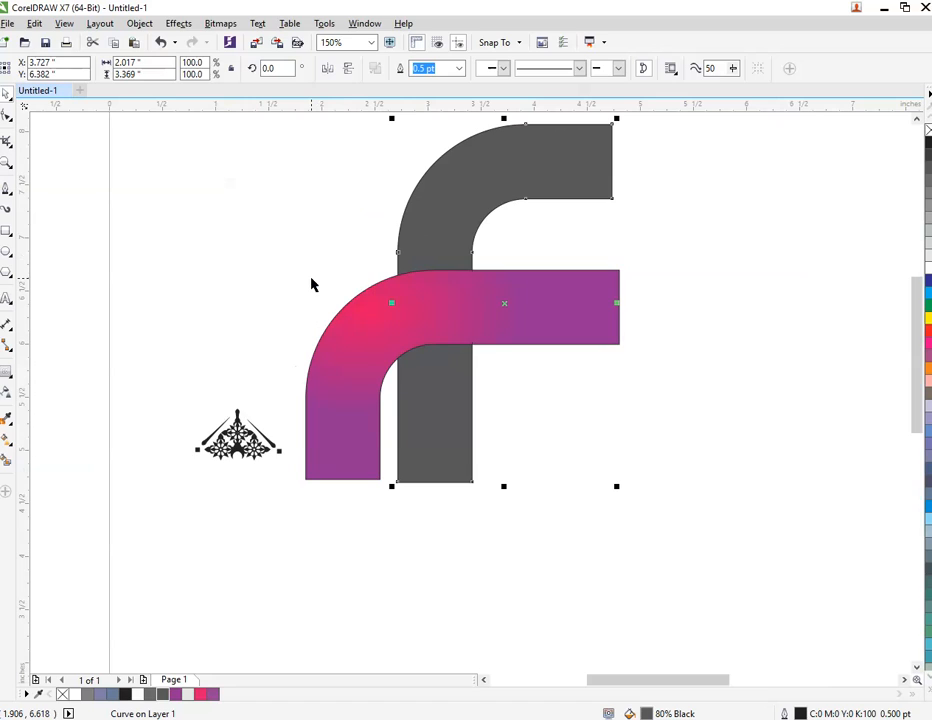
pyautogui.press('Escape')
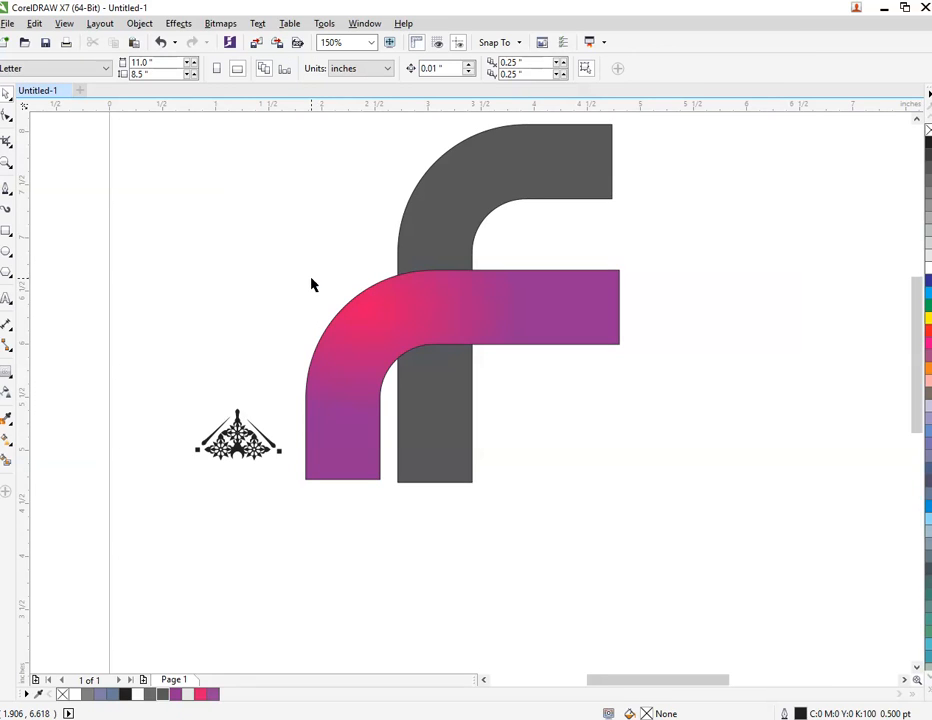
# Place the ornament over the gradient piece's lower end and try to align its center horizontally in line with the gray piece's.
pyautogui.scroll(-2, 370, 310)
pyautogui.scroll(2, 370, 247)
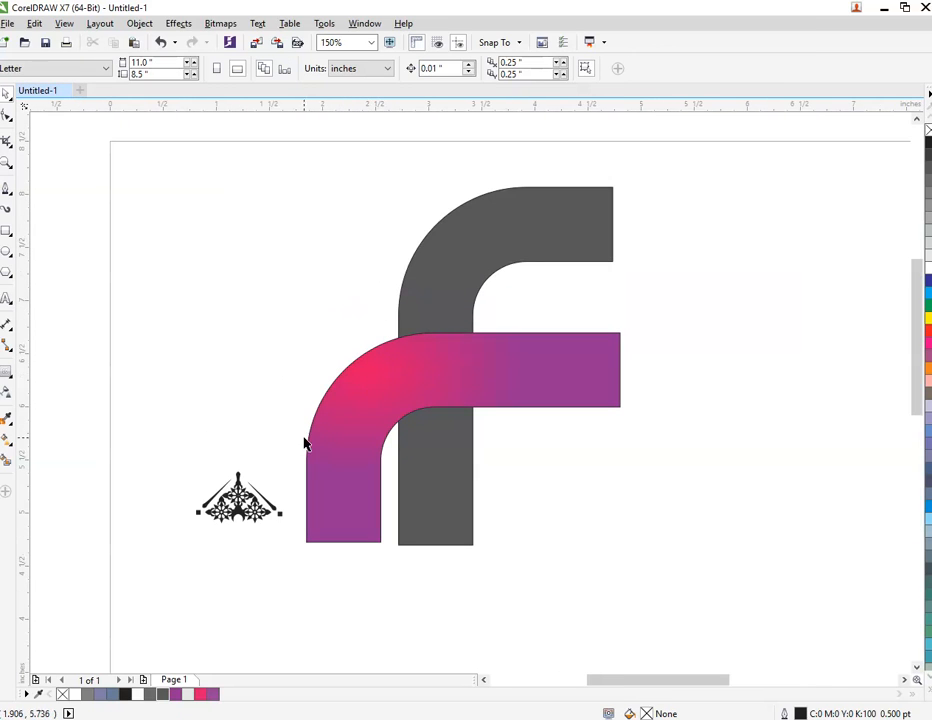
pyautogui.moveTo(238, 508); pyautogui.dragTo(343, 518)
pyautogui.scroll(4, 405, 541)
pyautogui.keyDown('shift'); pyautogui.click(446, 482); pyautogui.keyUp('shift')
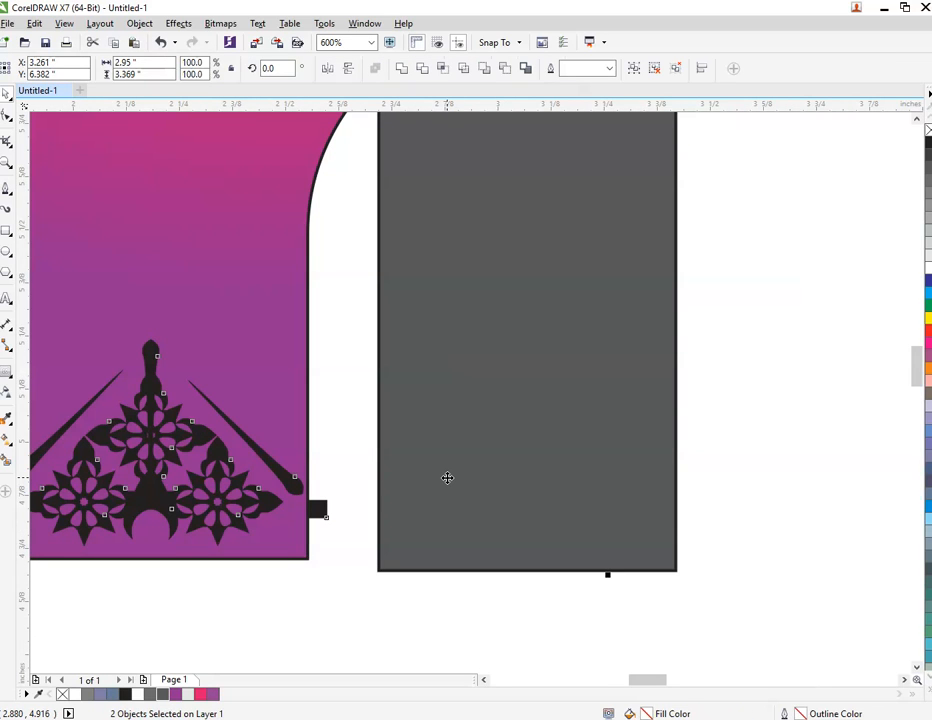
pyautogui.press('e')
pyautogui.scroll(-4, 447, 477)
pyautogui.hotkey('ctrl', 'z')
pyautogui.click(628, 499)
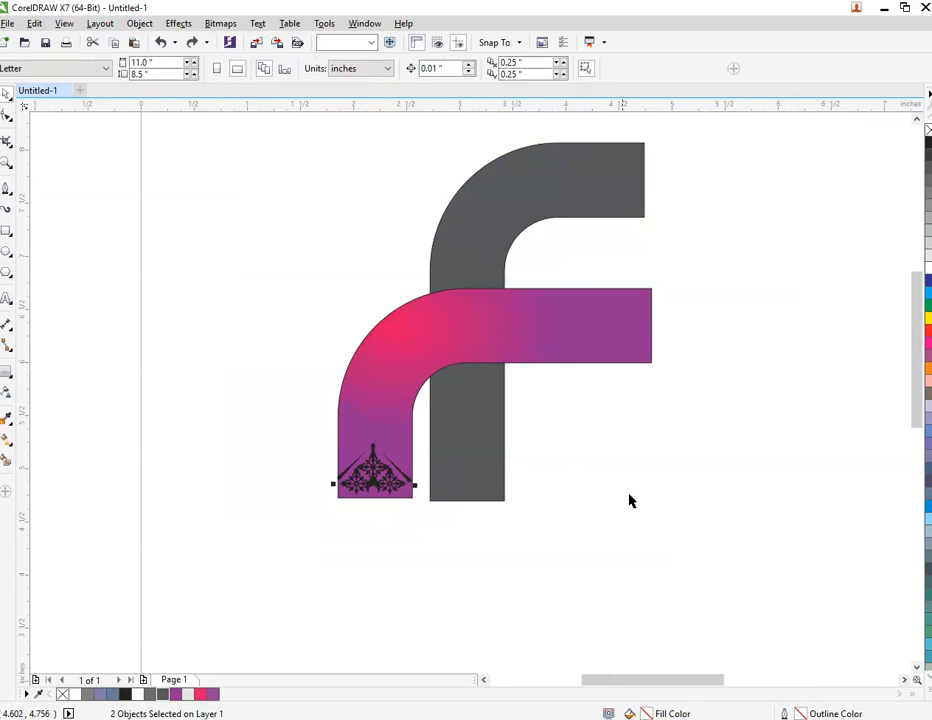
# Align the gradient and gray pieces' centers at the same height and move the ornament back out beside the gradient piece.
pyautogui.click(468, 316)
pyautogui.keyDown('shift'); pyautogui.click(497, 228); pyautogui.keyUp('shift')
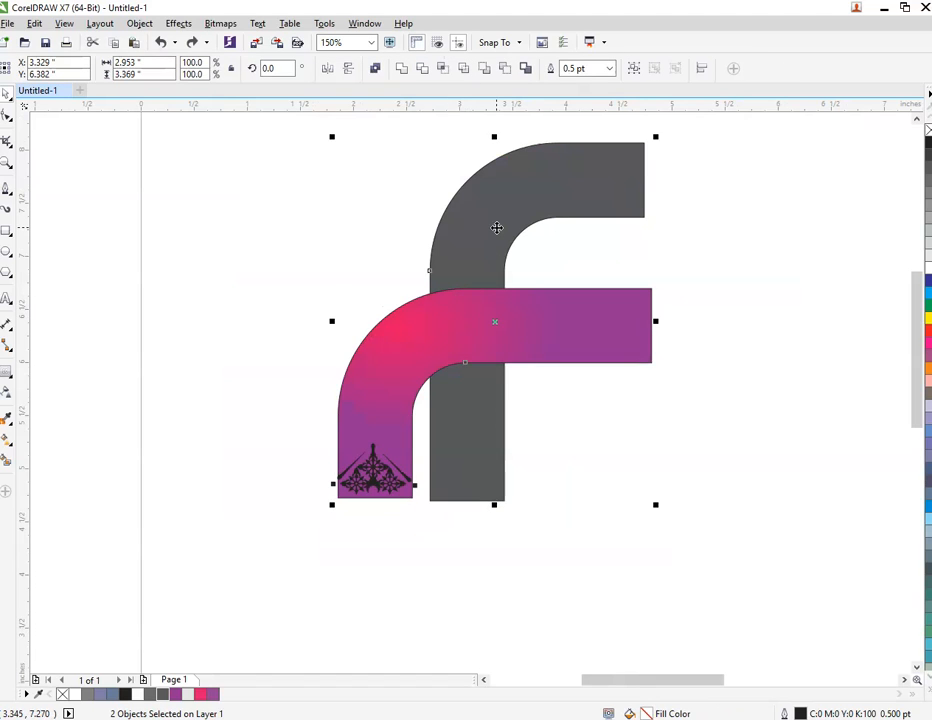
pyautogui.press('e')
pyautogui.click(370, 503)
pyautogui.moveTo(390, 478); pyautogui.dragTo(297, 480)
# Add a horizontal guideline at the gray piece's bottom edge and move the gradient piece's lower end down to it.
pyautogui.scroll(2, 354, 441)
pyautogui.moveTo(436, 104); pyautogui.dragTo(455, 571)
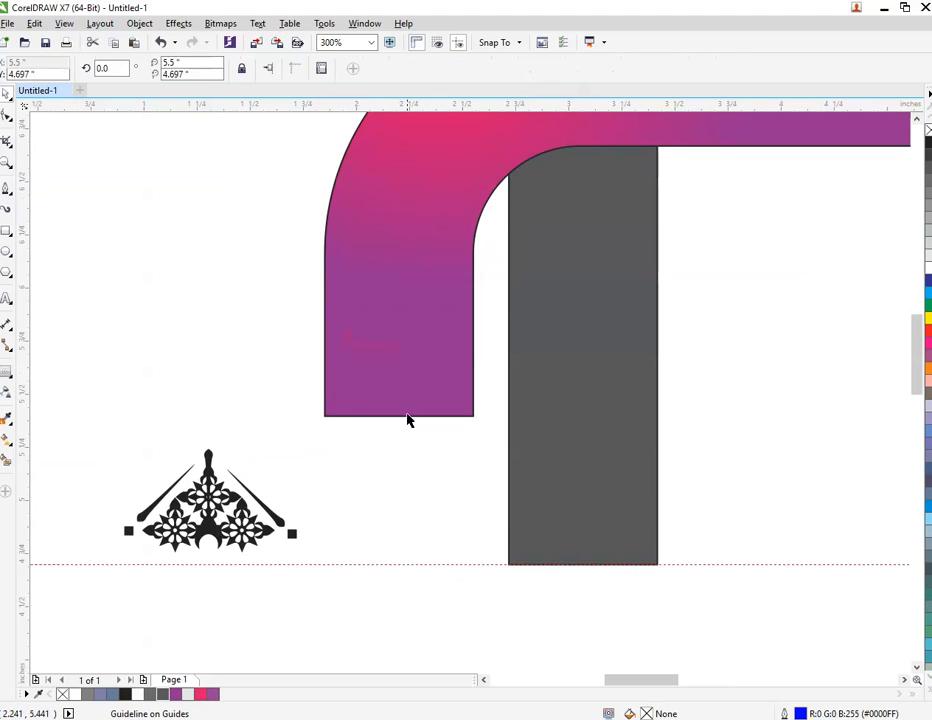
pyautogui.moveTo(406, 330); pyautogui.dragTo(402, 477)
pyautogui.click(452, 632)
pyautogui.scroll(-1, 372, 505)
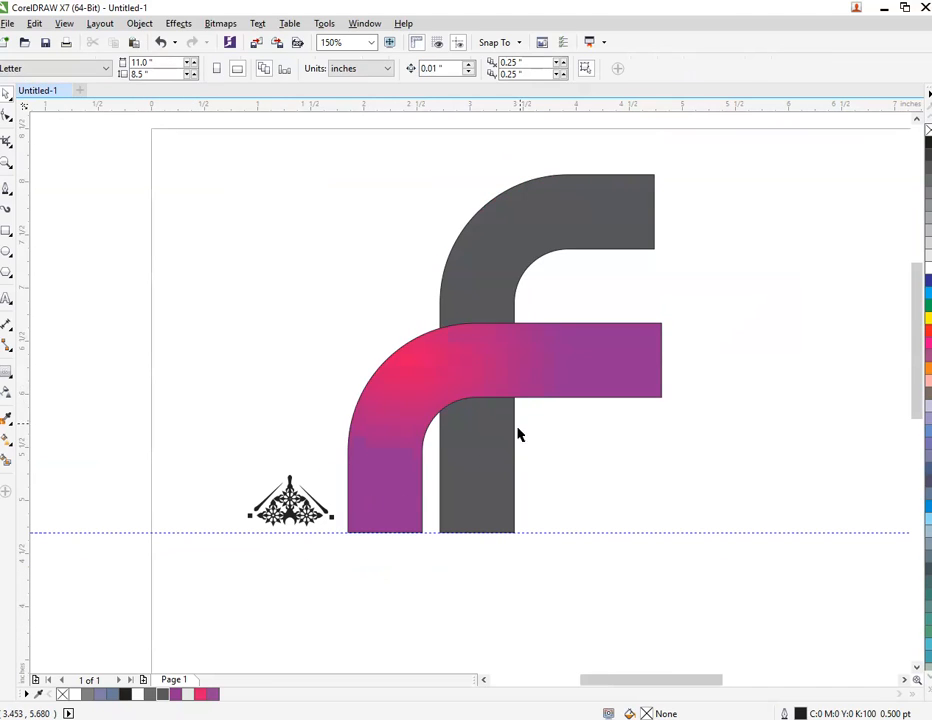
# Shift the gradient piece left until both arm ends line up, check them with a vertical guideline, and delete the guidelines.
pyautogui.moveTo(539, 382); pyautogui.dragTo(533, 383)
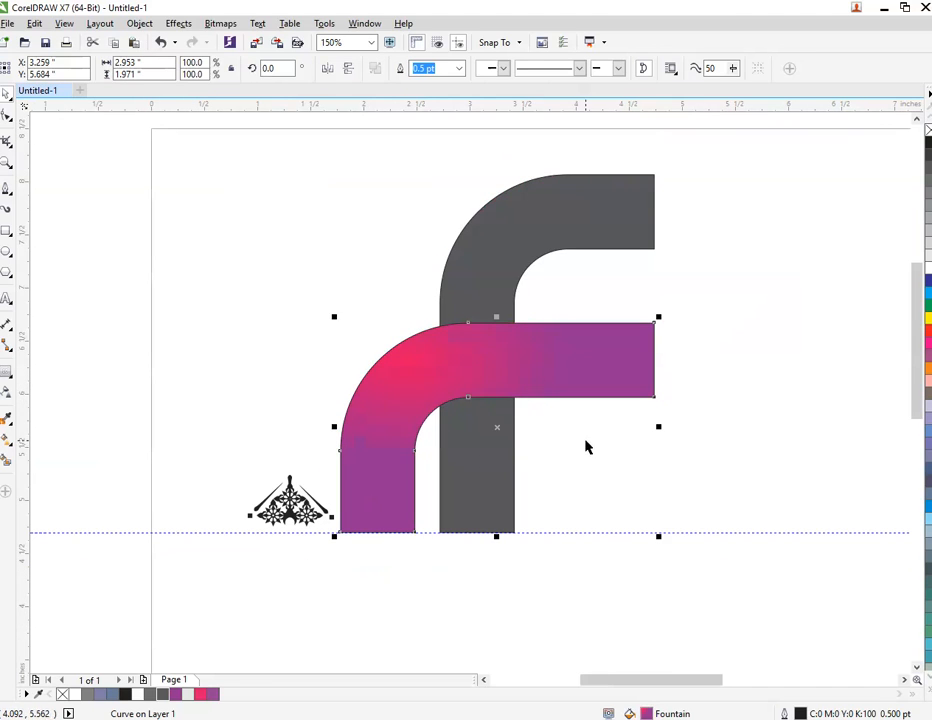
pyautogui.click(586, 440)
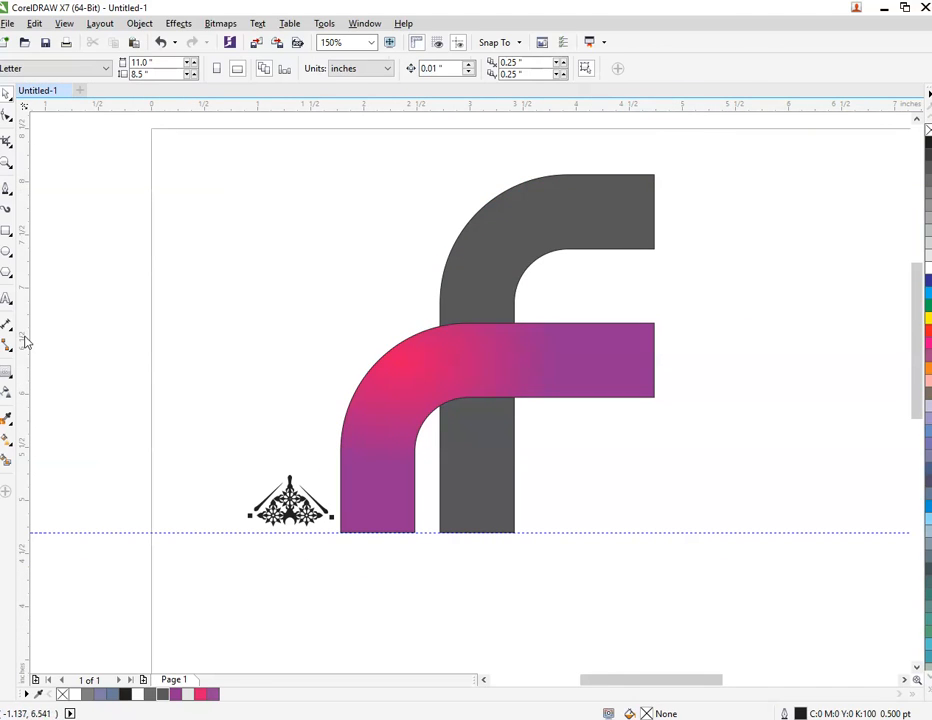
pyautogui.moveTo(656, 397); pyautogui.dragTo(656, 397)
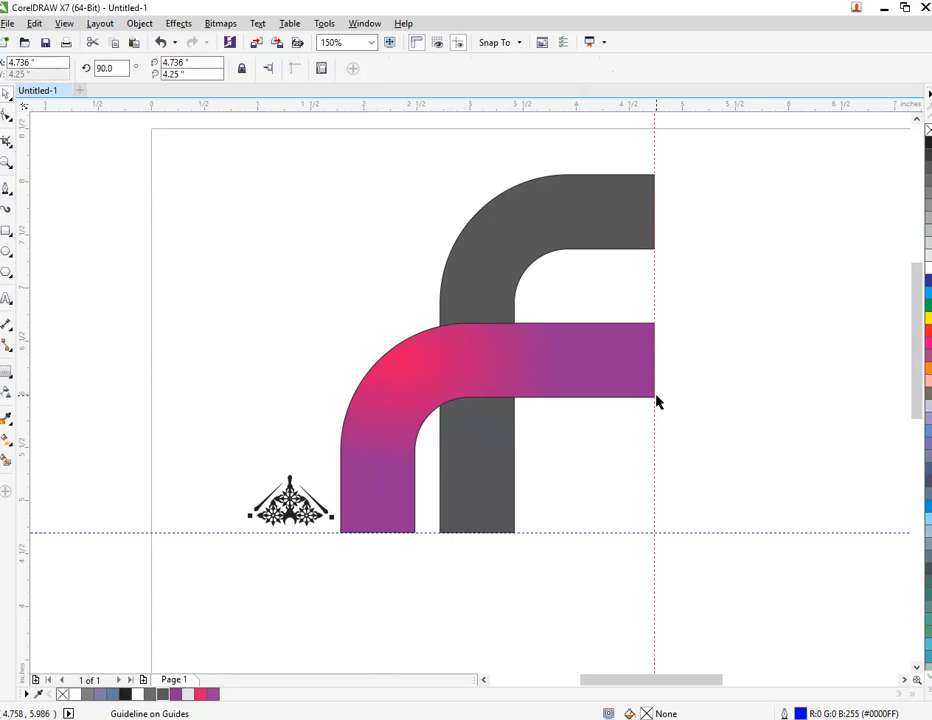
pyautogui.press('Delete')
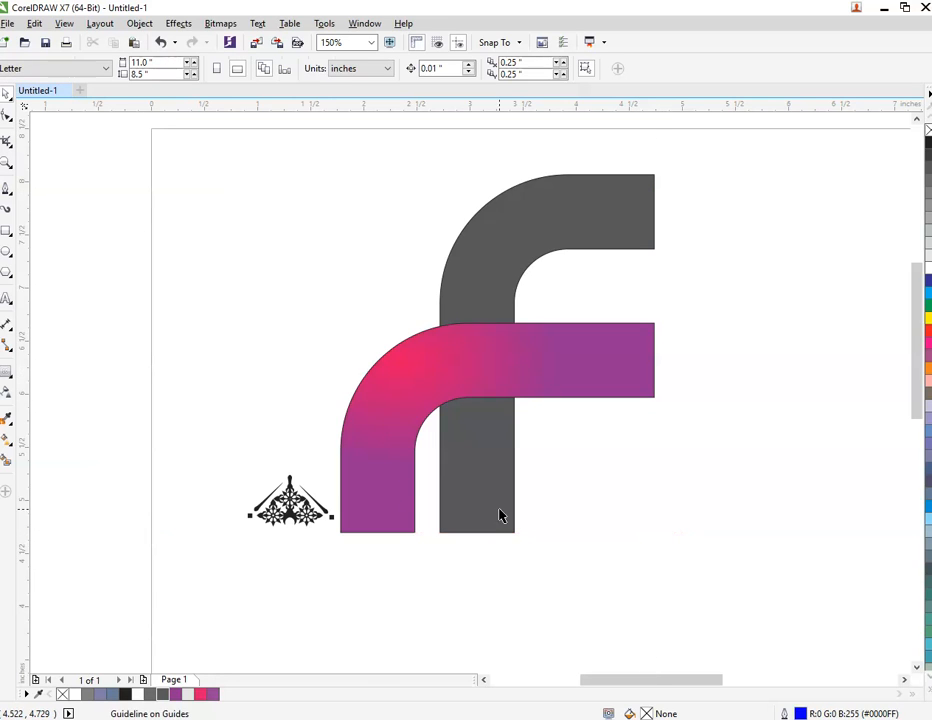
# Place the ornament over the gradient piece's lower end and scale it proportionally to about 0.69 × 0.42 in.
pyautogui.scroll(2, 307, 493)
pyautogui.moveTo(278, 516); pyautogui.dragTo(458, 532)
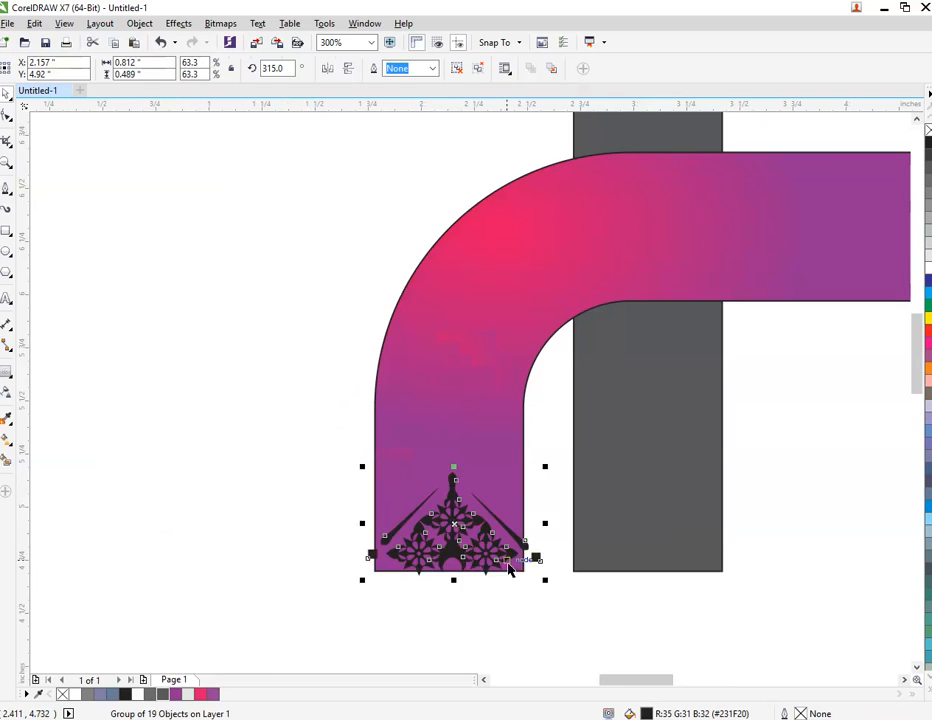
pyautogui.scroll(4, 515, 563)
pyautogui.moveTo(614, 179); pyautogui.dragTo(580, 212)
pyautogui.scroll(-2, 581, 215)
pyautogui.scroll(1, 426, 304)
pyautogui.moveTo(419, 325); pyautogui.dragTo(394, 384)
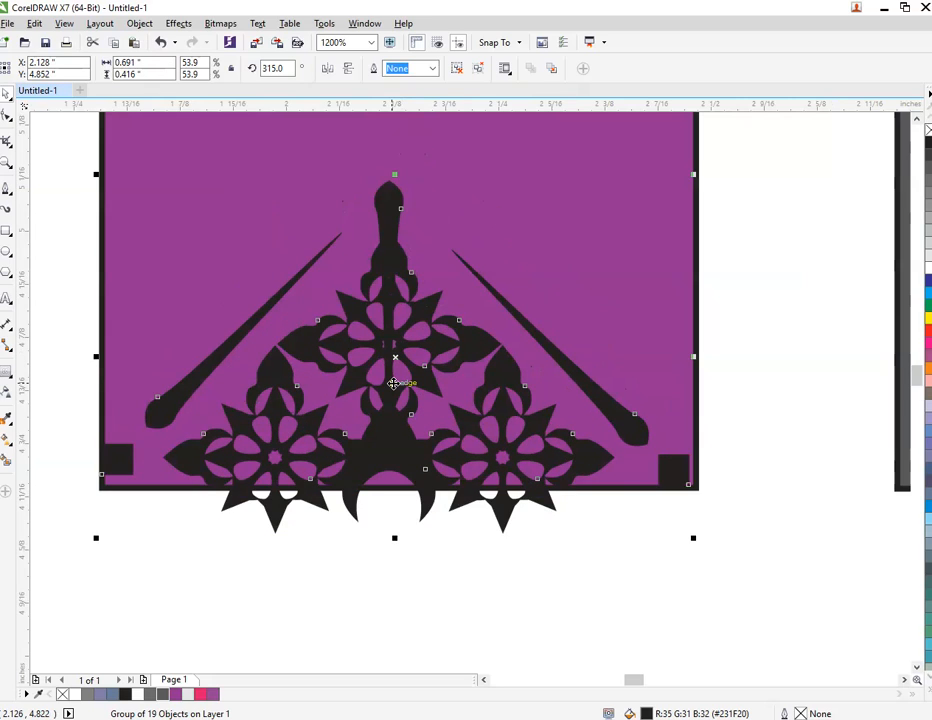
# Nudge the ornament until it sits just inside the lower end's bottom edge and narrow it to about 0.68 in.
pyautogui.press('Up')
pyautogui.press('Right')
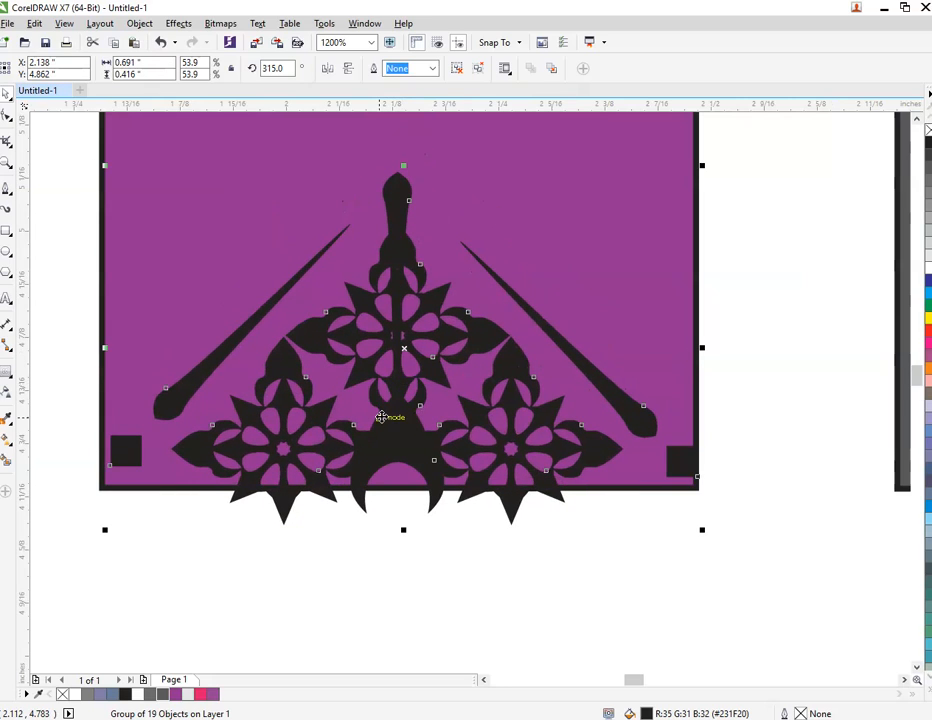
pyautogui.press('Up')
pyautogui.press('Up')
pyautogui.press('Up')
pyautogui.press('Up')
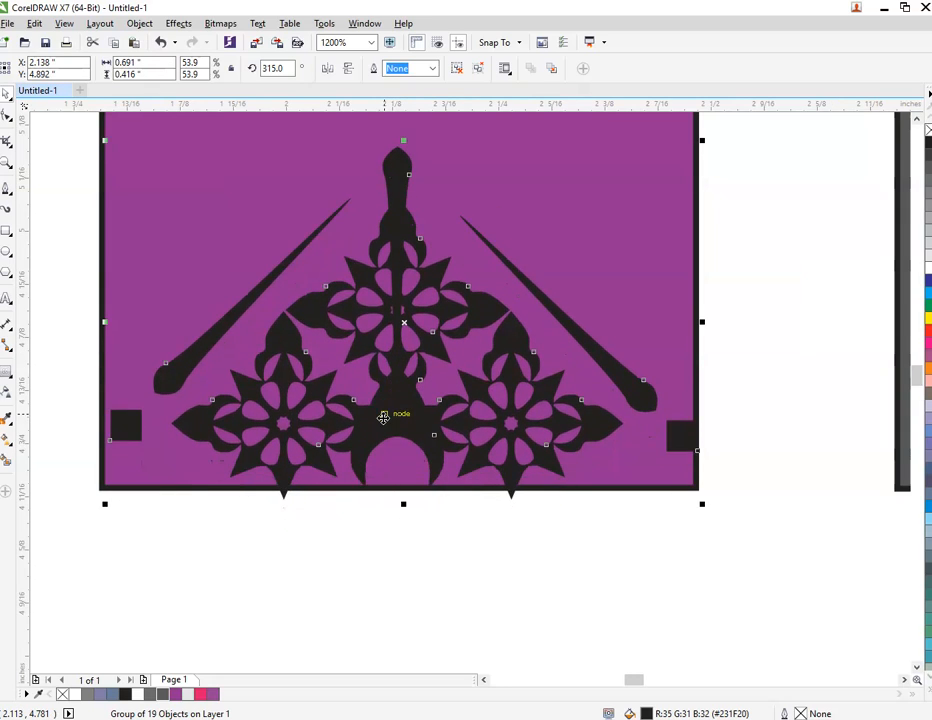
pyautogui.moveTo(383, 420)
pyautogui.mouseDown()
pyautogui.moveTo(390, 440)
pyautogui.moveTo(381, 424)
pyautogui.mouseUp()
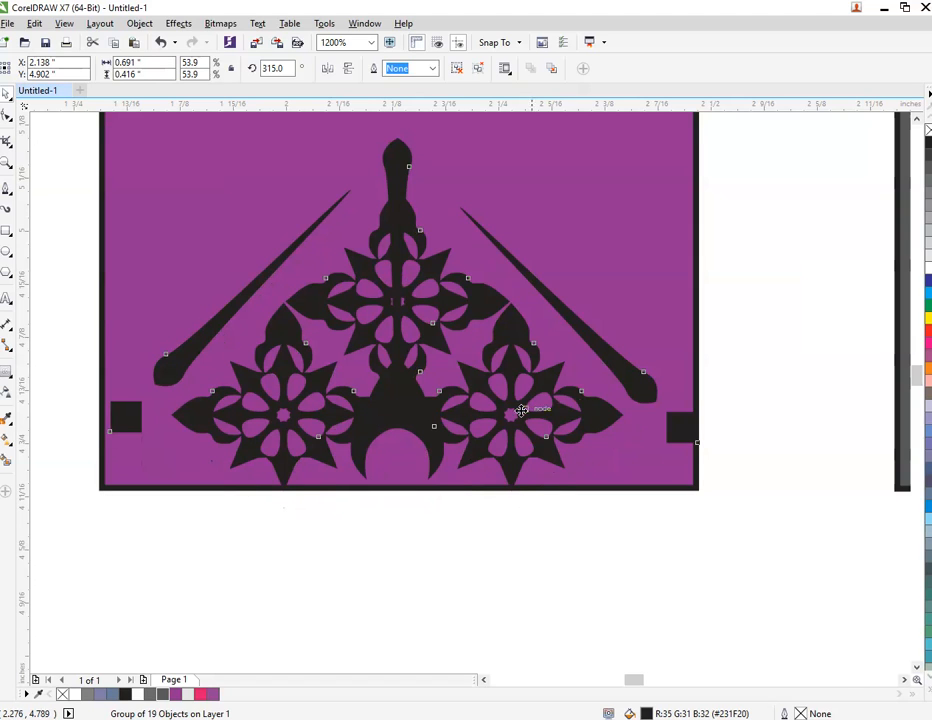
pyautogui.scroll(-1, 648, 309)
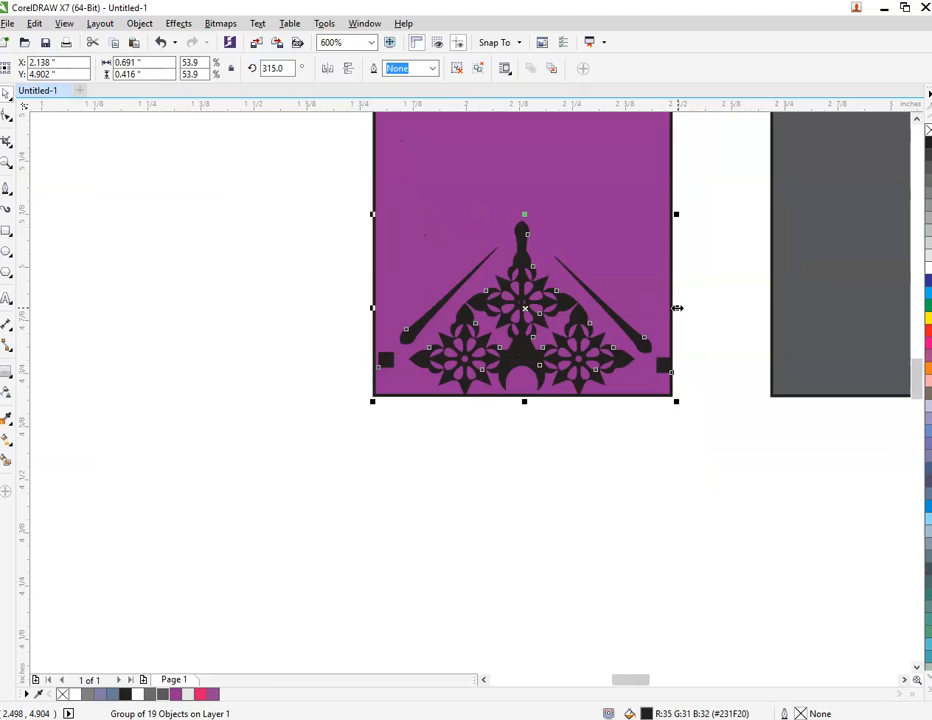
pyautogui.moveTo(677, 308); pyautogui.dragTo(670, 312)
# Flatten the ornament to about 0.24 in tall and copy it onto the gray piece's lower end.
pyautogui.scroll(-1, 492, 304)
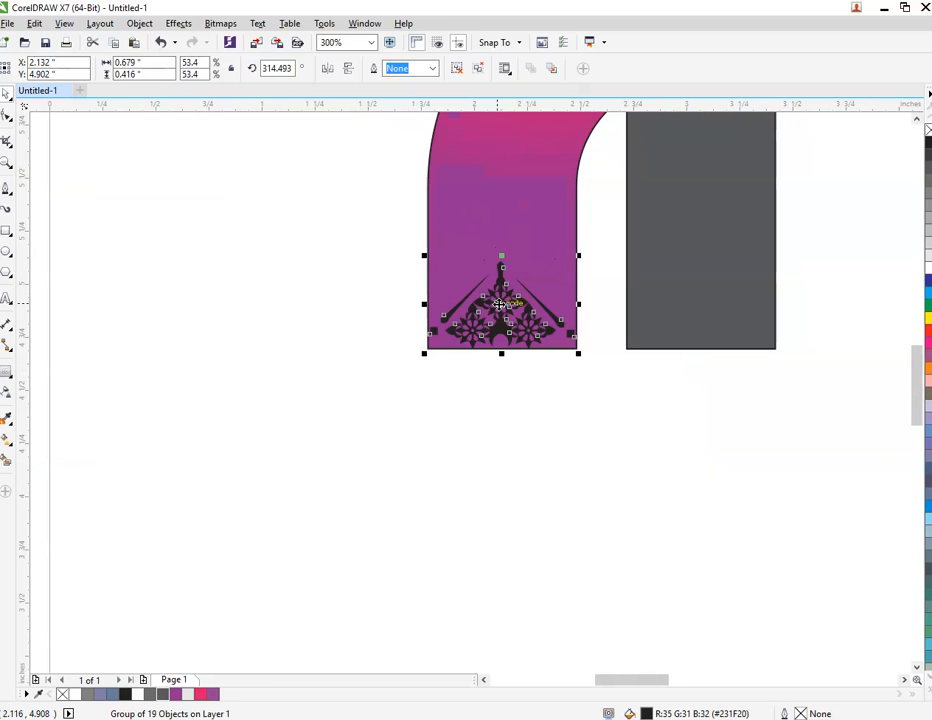
pyautogui.moveTo(501, 255); pyautogui.dragTo(696, 324)
# Duplicate both ornaments below the two curved pieces and rotate the copied pair 90° counterclockwise.
pyautogui.keyDown('shift'); pyautogui.click(502, 333); pyautogui.keyUp('shift')
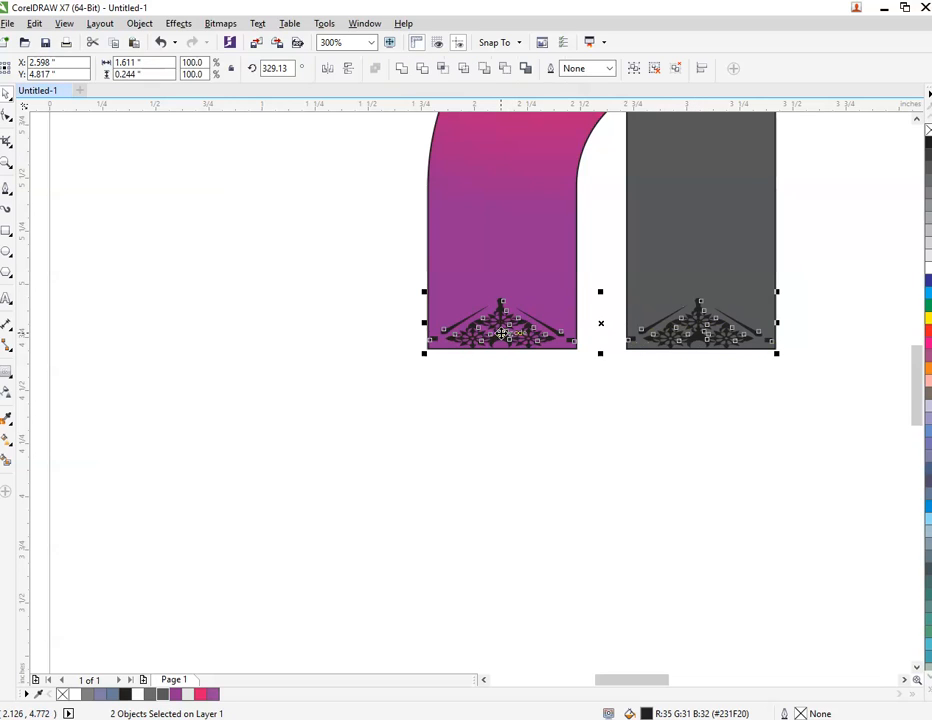
pyautogui.moveTo(603, 324); pyautogui.dragTo(604, 407)
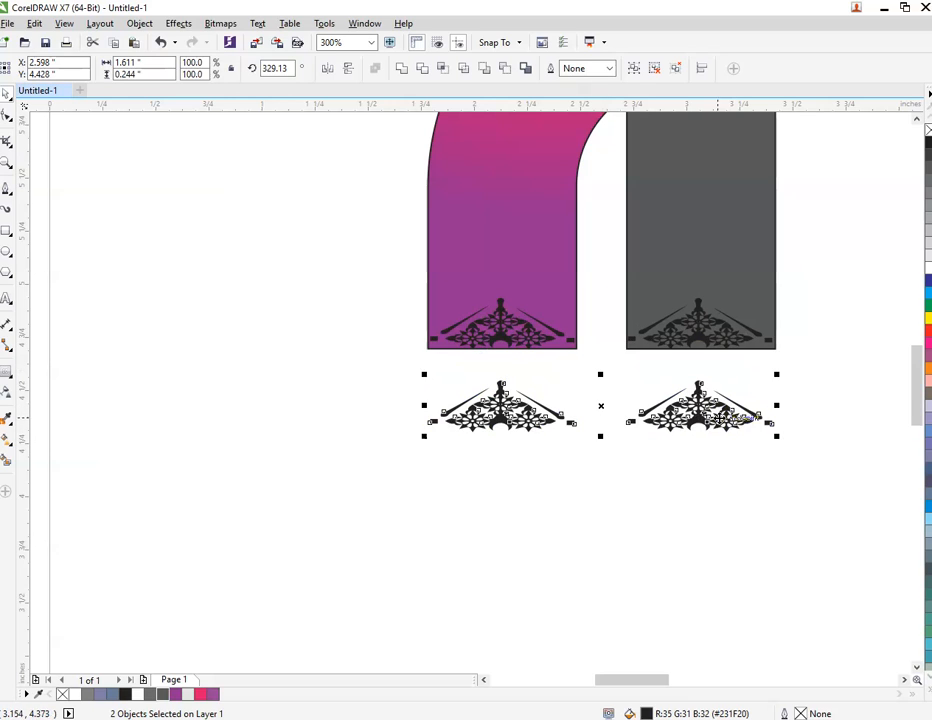
pyautogui.click(740, 415)
pyautogui.click(743, 395)
pyautogui.click(697, 410)
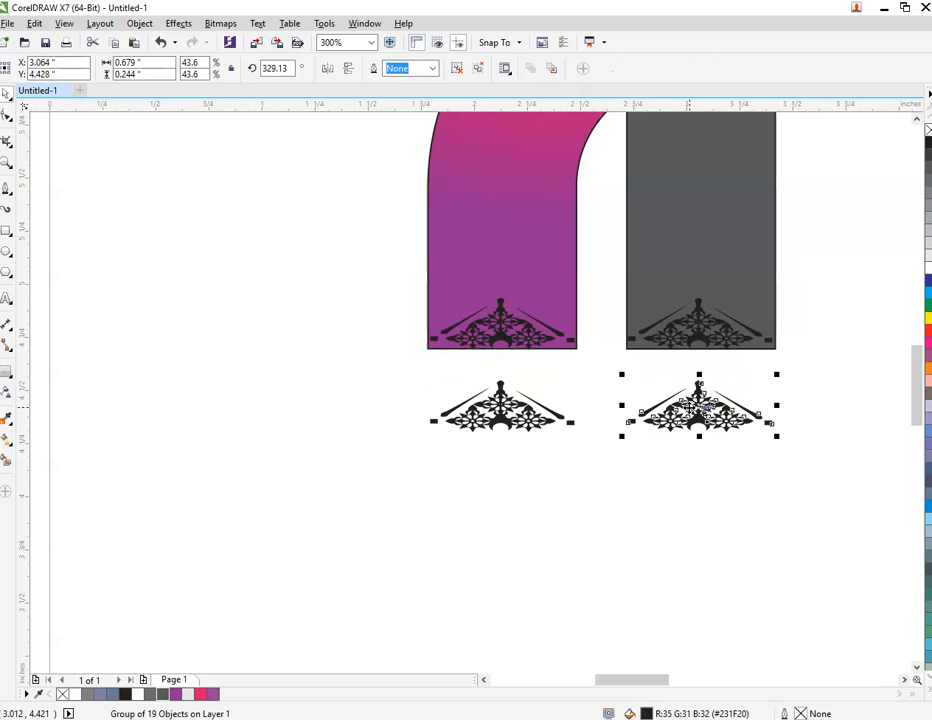
pyautogui.keyDown('shift'); pyautogui.click(525, 424); pyautogui.keyUp('shift')
pyautogui.click(717, 385)
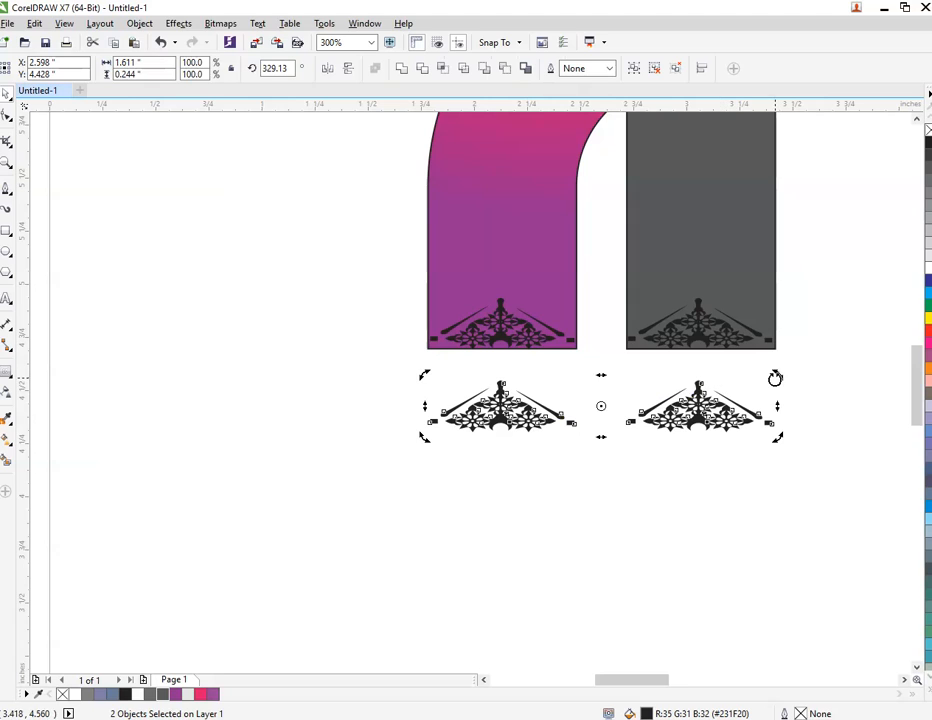
pyautogui.moveTo(775, 378); pyautogui.dragTo(590, 275)
# Move the rotated ornament pair onto the right ends of the gradient and gray arms.
pyautogui.scroll(-2, 536, 396)
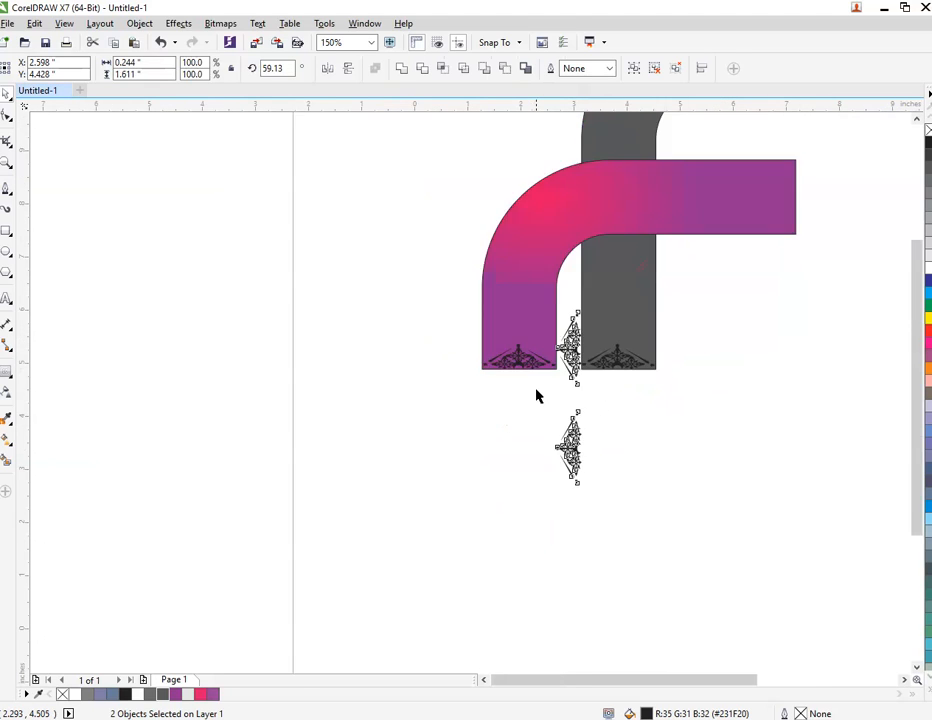
pyautogui.scroll(-2, 536, 396)
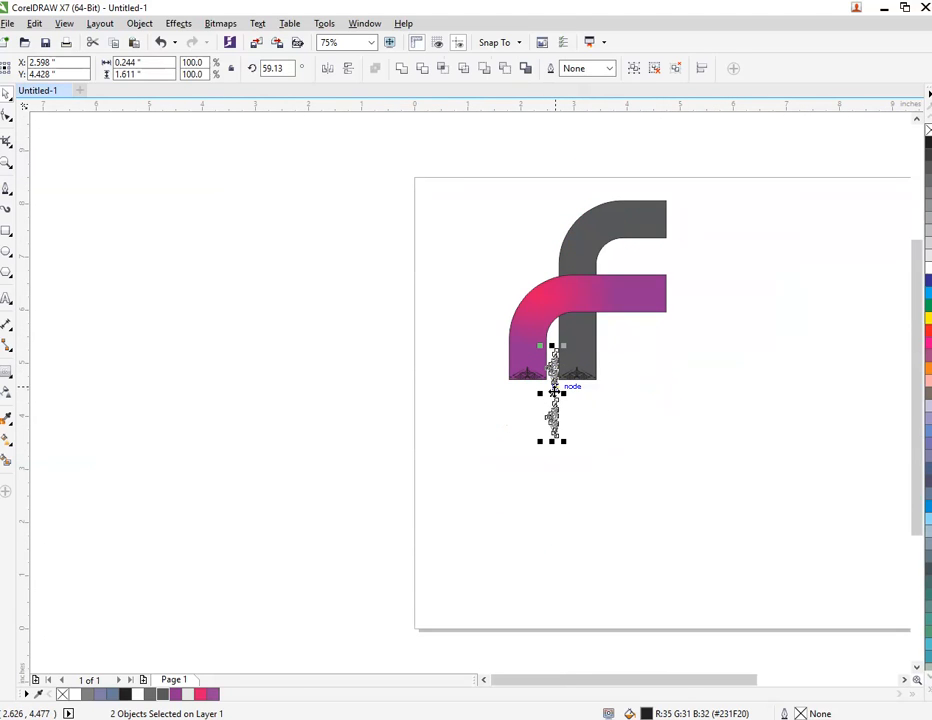
pyautogui.moveTo(553, 392); pyautogui.dragTo(663, 291)
pyautogui.scroll(3, 661, 291)
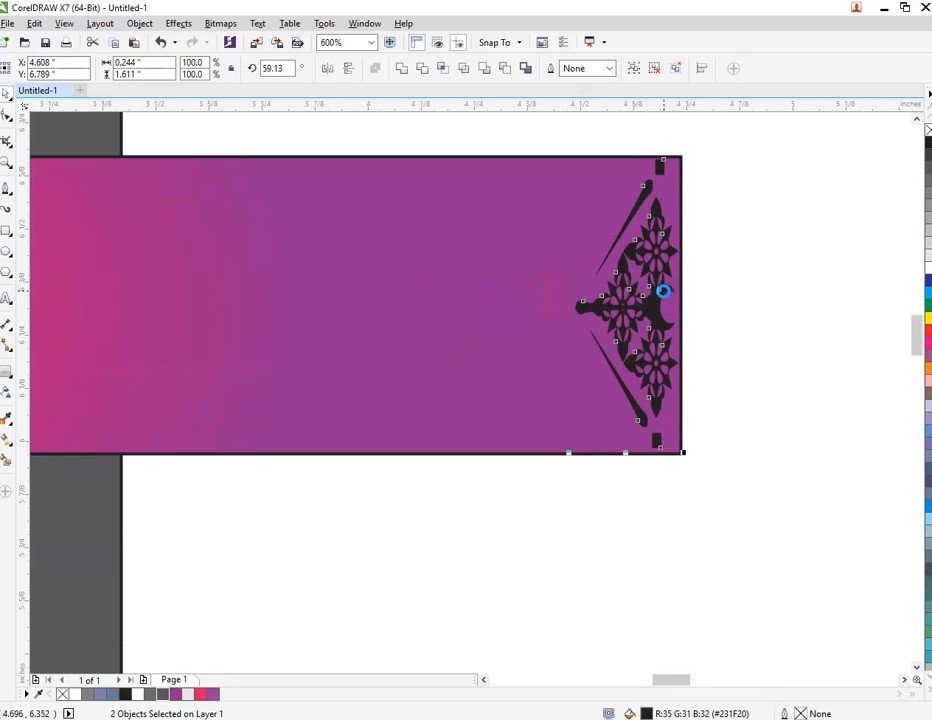
# Align the upper ornament with the right end of the gray arm, centred between the arm's edges.
pyautogui.click(747, 304)
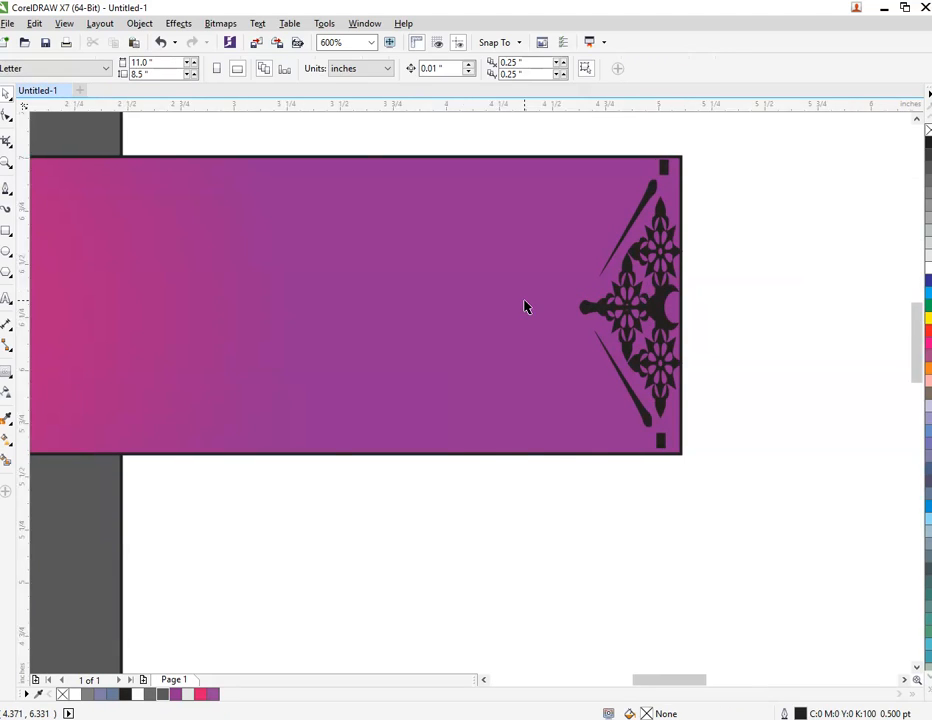
pyautogui.scroll(-2, 524, 304)
pyautogui.scroll(1, 559, 121)
pyautogui.moveTo(555, 287); pyautogui.dragTo(557, 212)
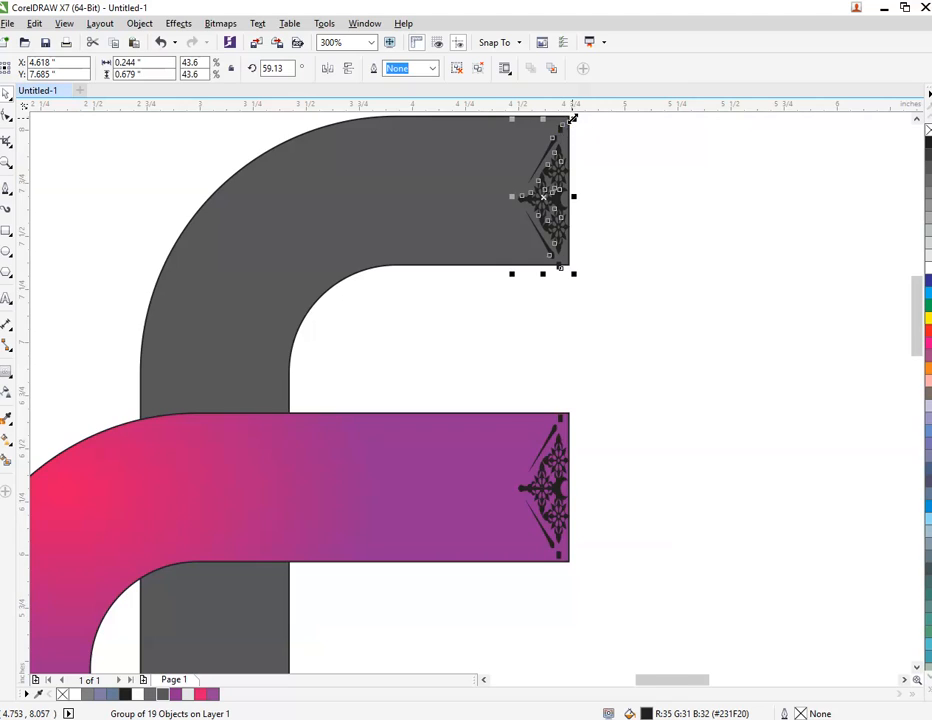
pyautogui.scroll(2, 573, 119)
pyautogui.press('Up')
pyautogui.press('Up')
pyautogui.scroll(-2, 572, 139)
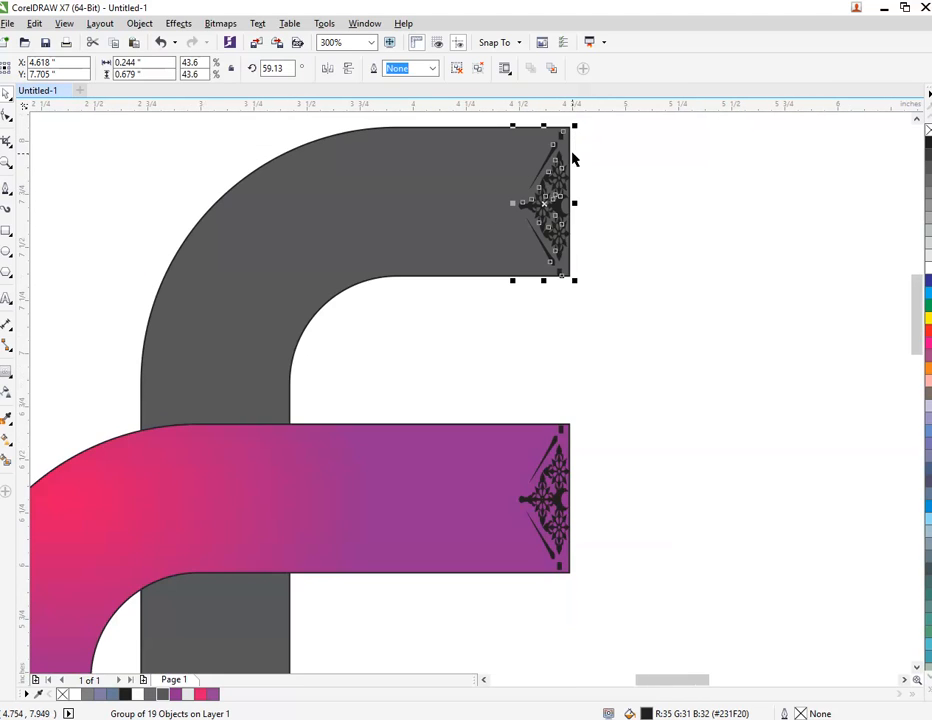
pyautogui.press('Left')
pyautogui.scroll(-1, 558, 203)
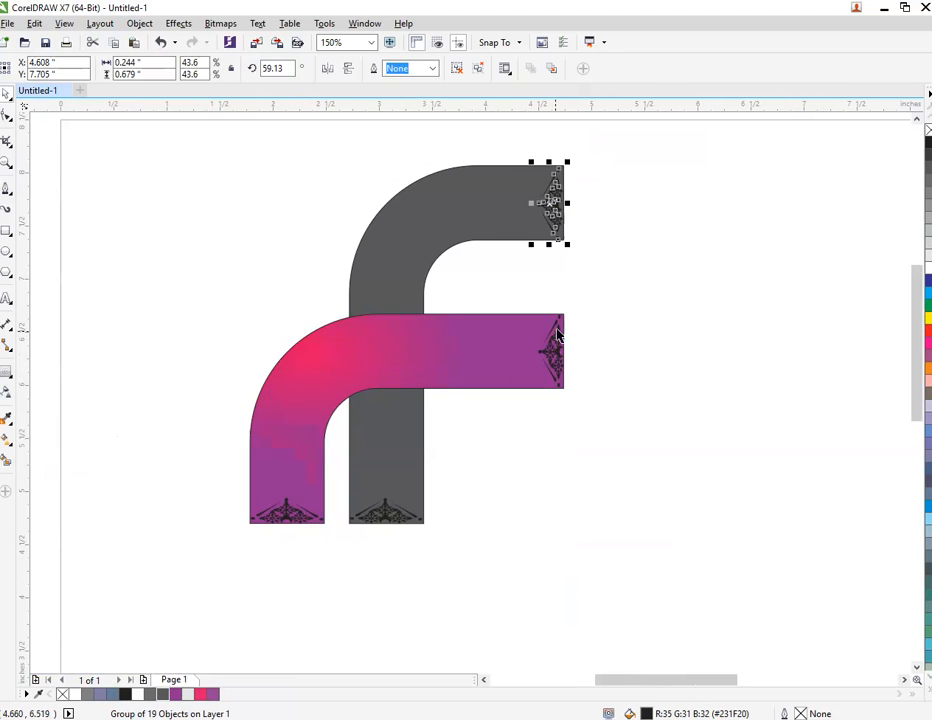
# Fill the two right-end ornaments and the two lower-end ornaments with white.
pyautogui.moveTo(510, 431); pyautogui.dragTo(582, 214)
pyautogui.scroll(1, 600, 254)
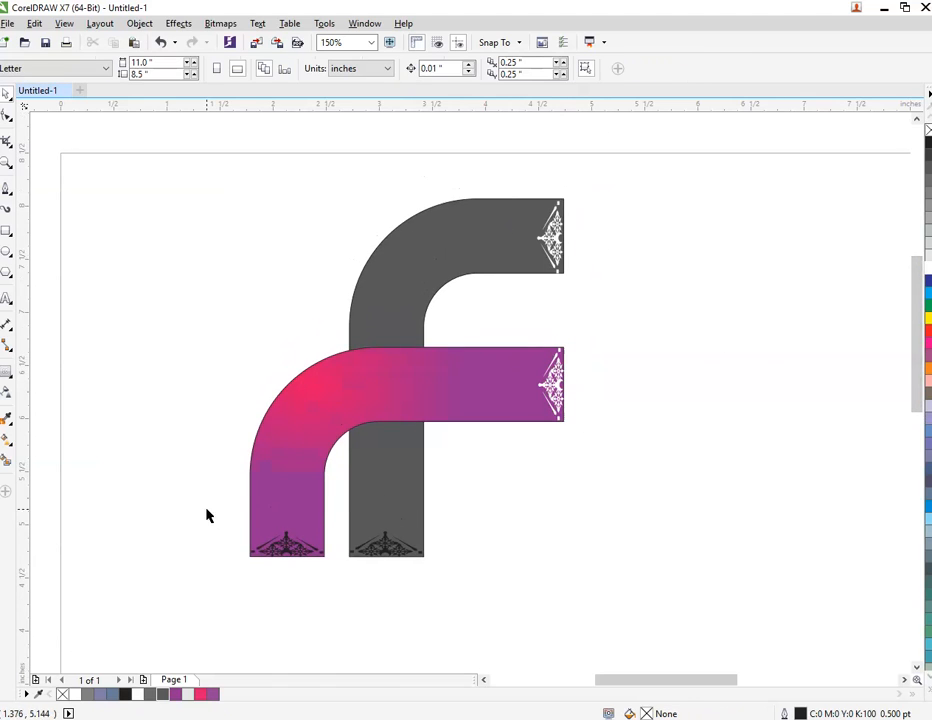
pyautogui.moveTo(207, 510); pyautogui.dragTo(474, 593)
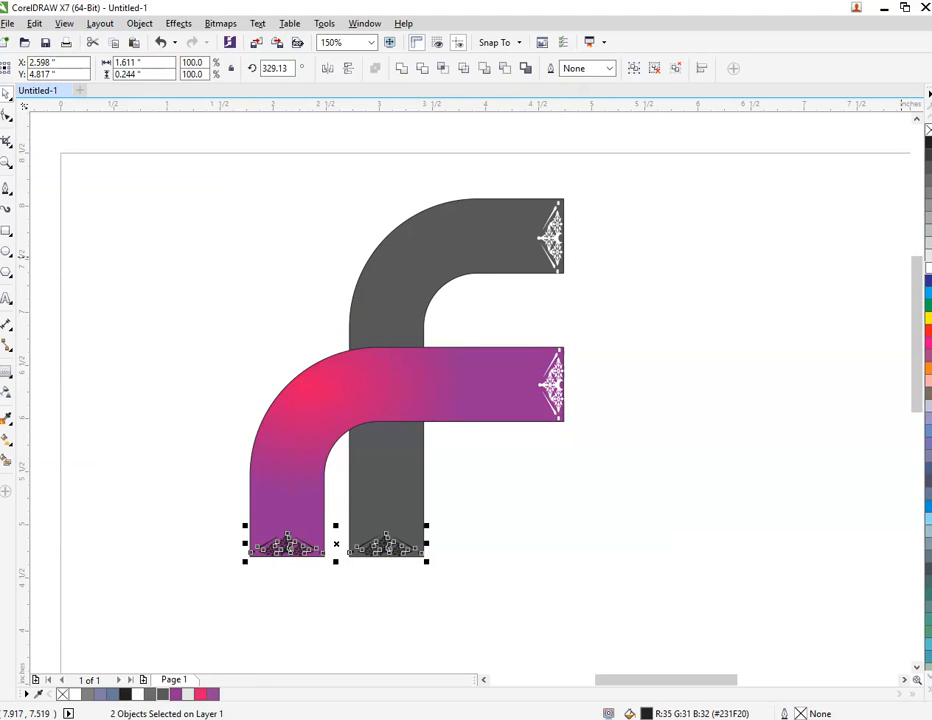
pyautogui.click(928, 268)
pyautogui.click(721, 267)
# Apply a uniform transparency of 40 to all four white ornaments.
pyautogui.moveTo(514, 168); pyautogui.dragTo(604, 452)
pyautogui.moveTo(194, 499); pyautogui.dragTo(460, 612)
pyautogui.click(10, 390)
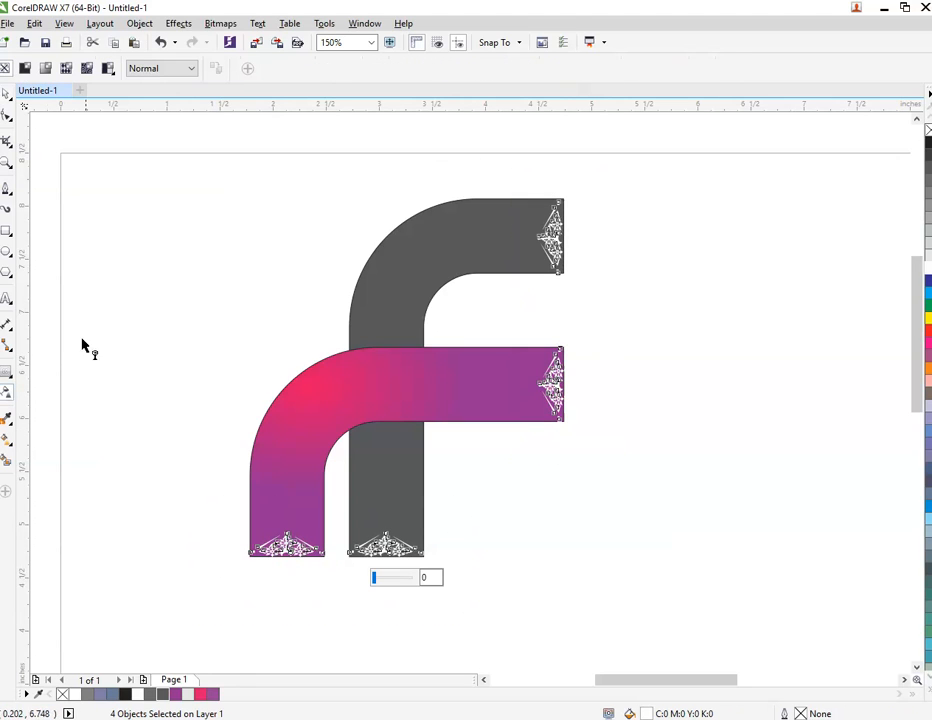
pyautogui.click(26, 69)
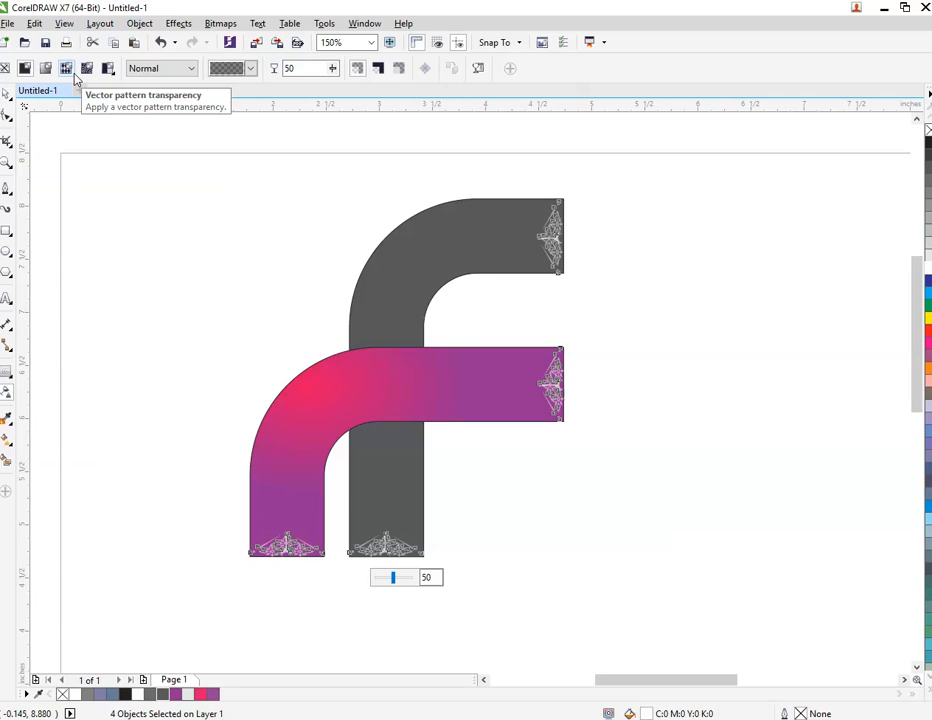
pyautogui.doubleClick(285, 69)
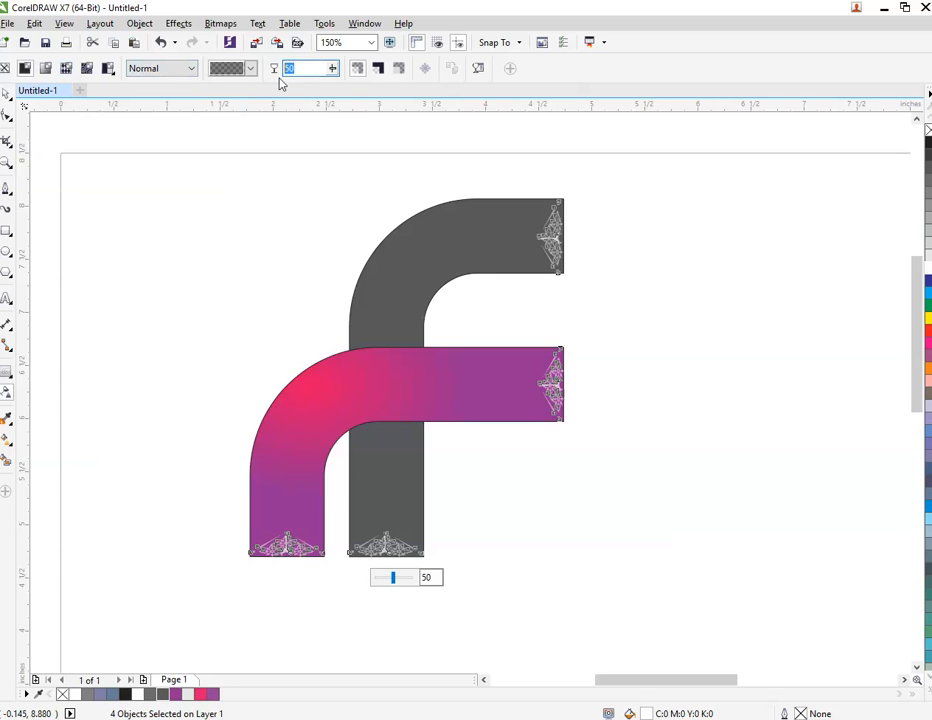
pyautogui.write('40')
pyautogui.press('Return')
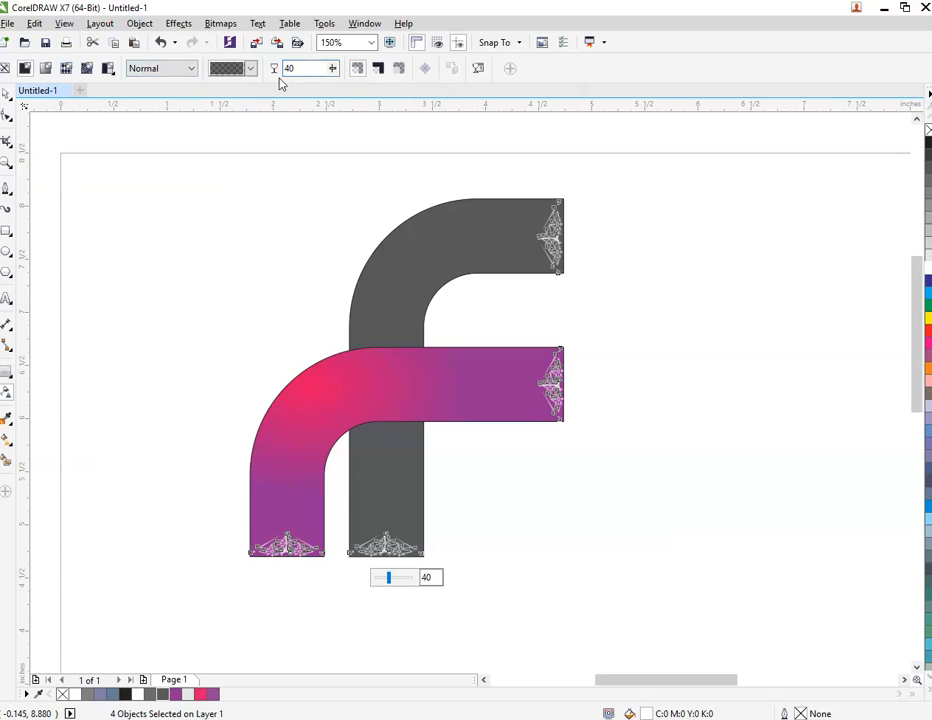
pyautogui.click(6, 93)
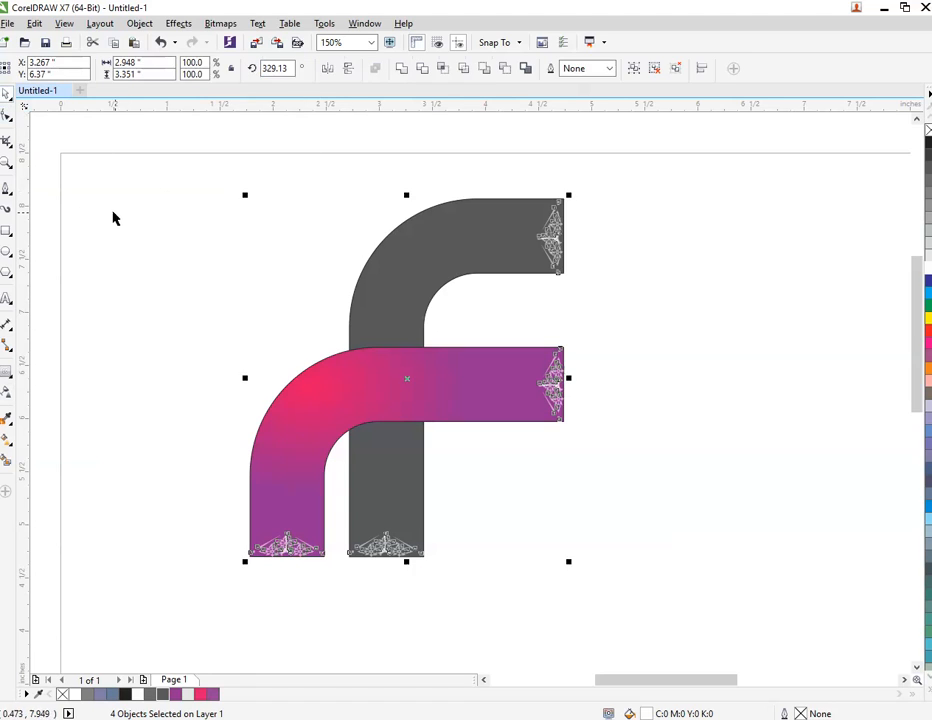
# PowerClip the right-end and lower-end ornaments of the gradient band inside the gradient band.
pyautogui.click(328, 245)
pyautogui.moveTo(515, 162); pyautogui.dragTo(676, 522)
pyautogui.click(462, 316)
pyautogui.moveTo(462, 316); pyautogui.dragTo(622, 470)
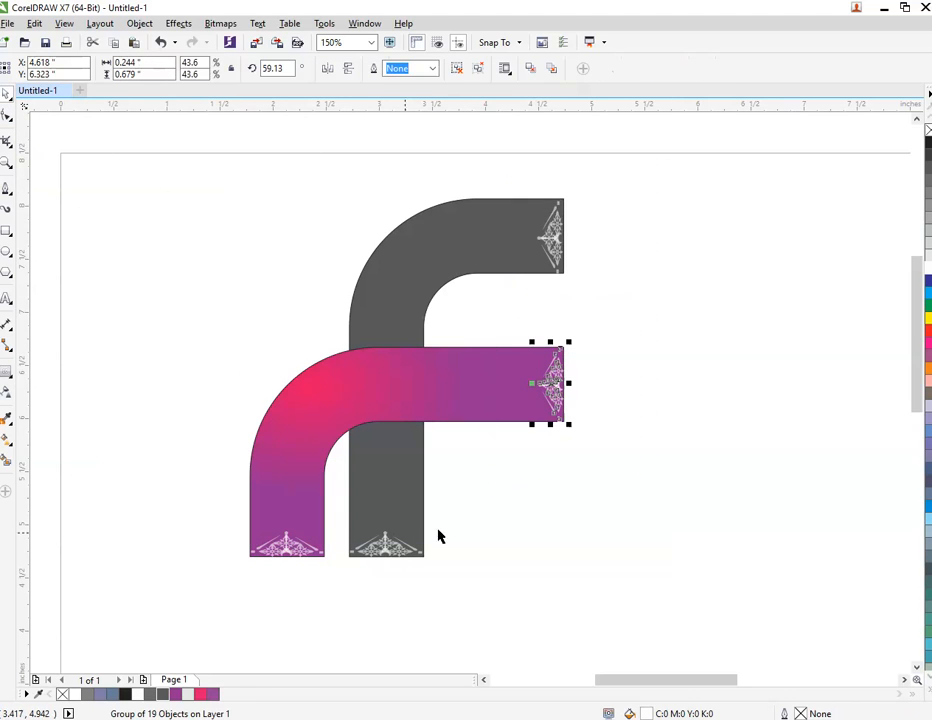
pyautogui.moveTo(221, 595); pyautogui.dragTo(335, 524)
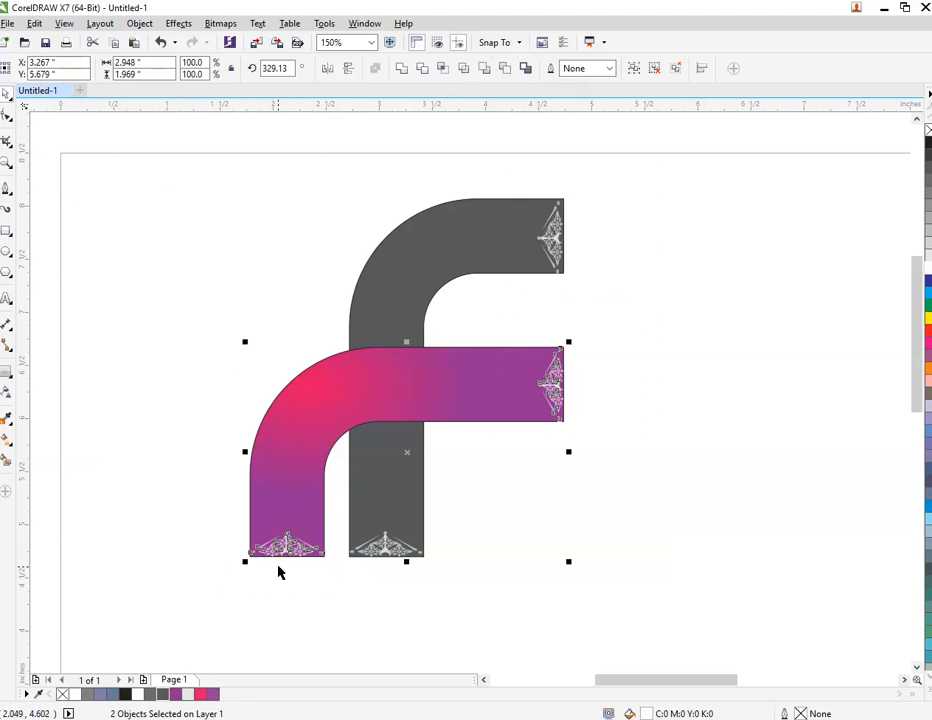
pyautogui.rightClick(285, 549)
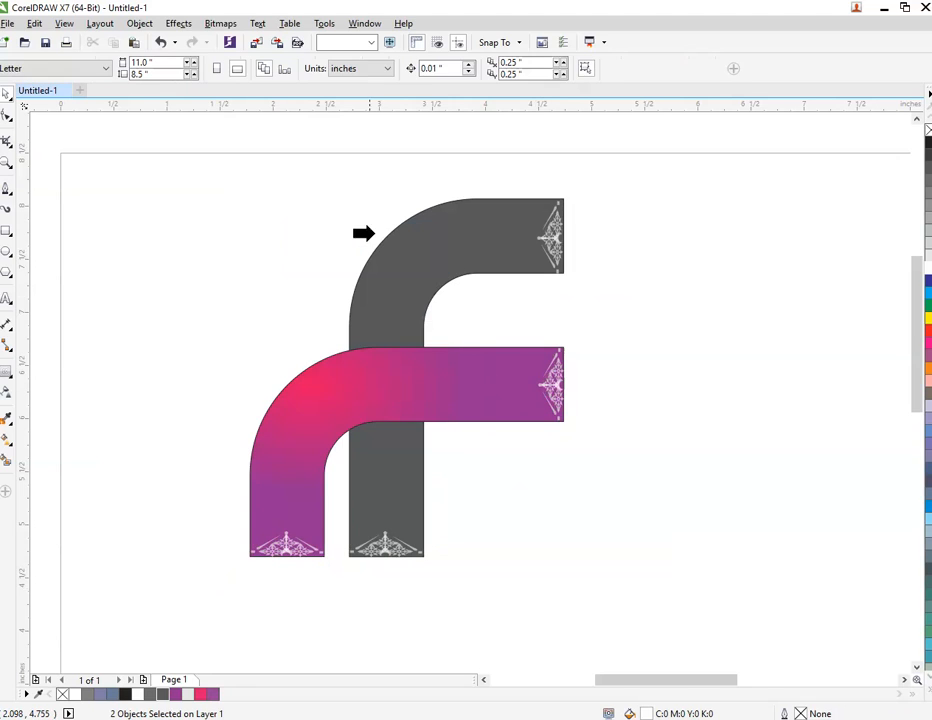
pyautogui.click(372, 231)
pyautogui.click(301, 406)
# PowerClip the right-end and lower-end ornaments of the gray band inside the gray band.
pyautogui.moveTo(530, 166); pyautogui.dragTo(586, 266)
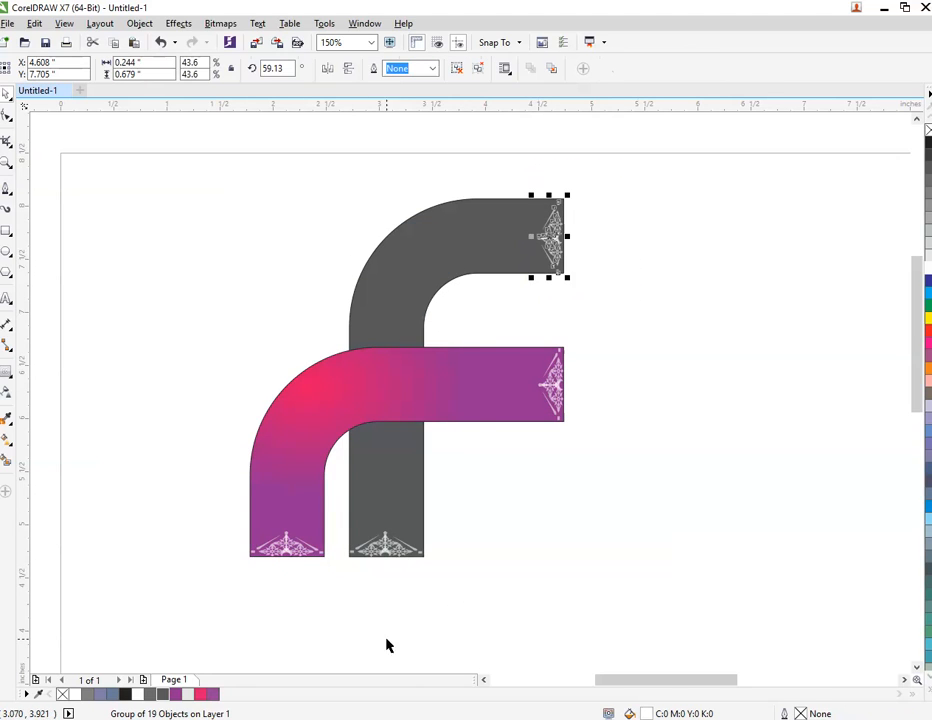
pyautogui.moveTo(340, 597); pyautogui.dragTo(438, 516)
pyautogui.rightClick(385, 545)
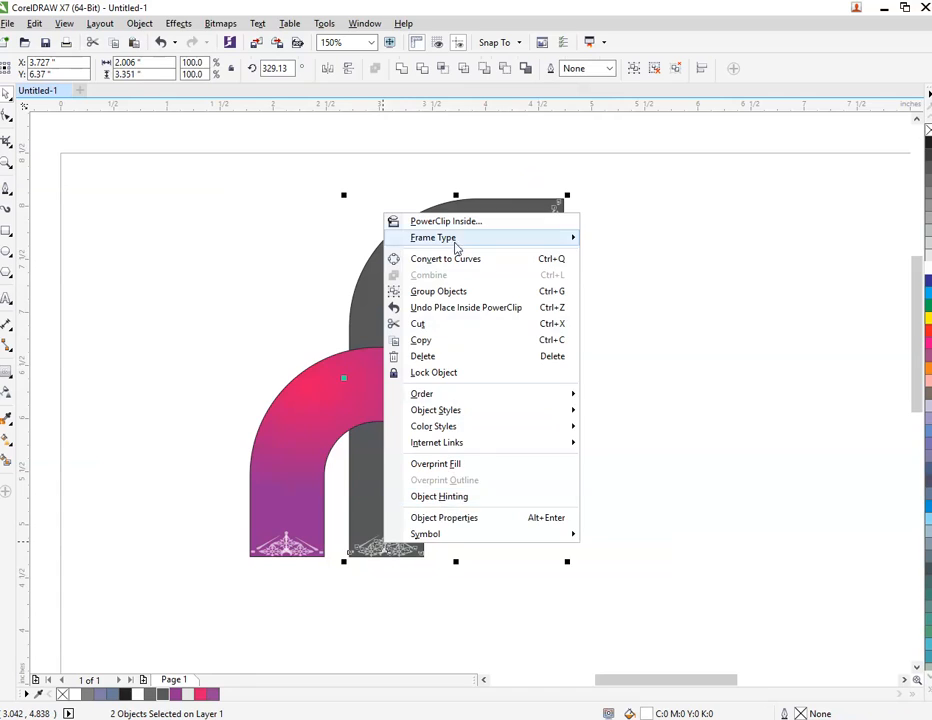
pyautogui.click(432, 219)
pyautogui.click(447, 216)
pyautogui.click(531, 289)
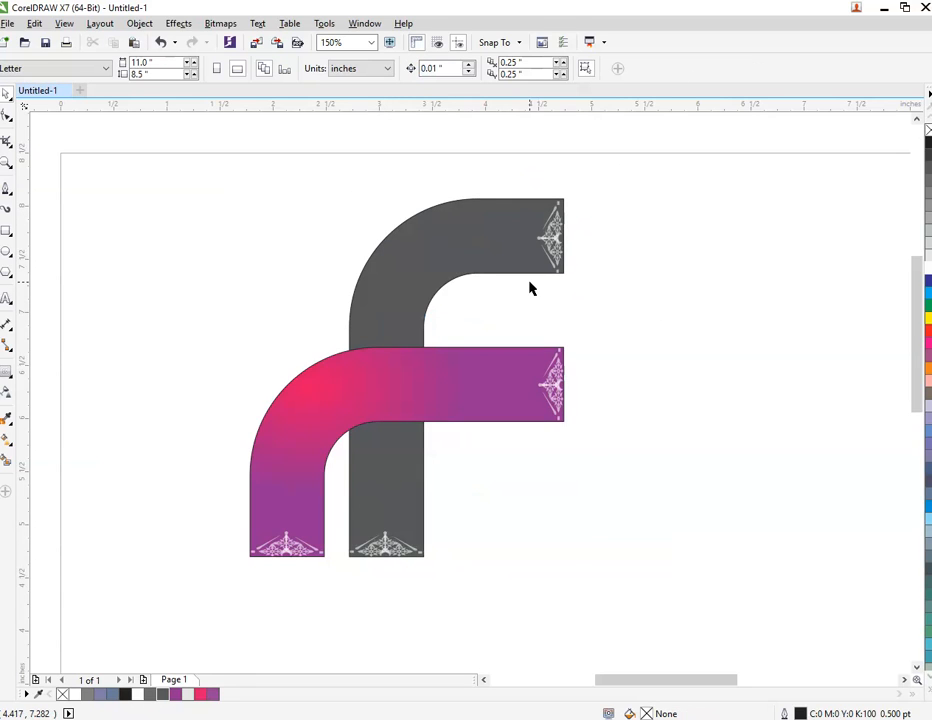
# Remove the outlines from both curved bands and shift the gradient band slightly to the right.
pyautogui.click(478, 357)
pyautogui.keyDown('shift'); pyautogui.click(429, 302); pyautogui.keyUp('shift')
pyautogui.rightClick(928, 130)
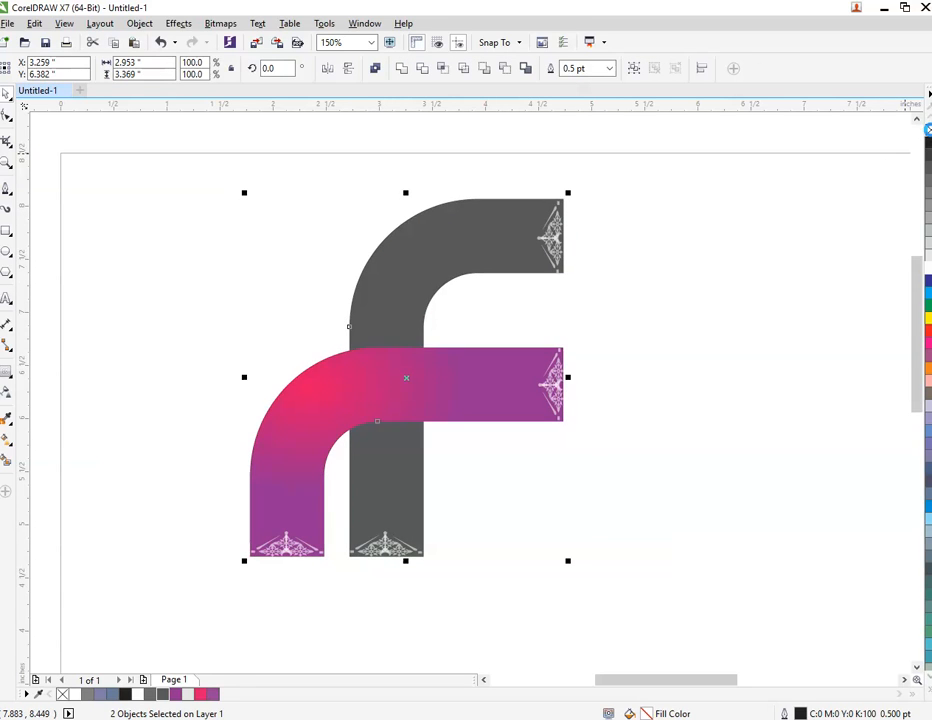
pyautogui.click(525, 293)
pyautogui.moveTo(340, 388); pyautogui.dragTo(343, 387)
pyautogui.click(68, 231)
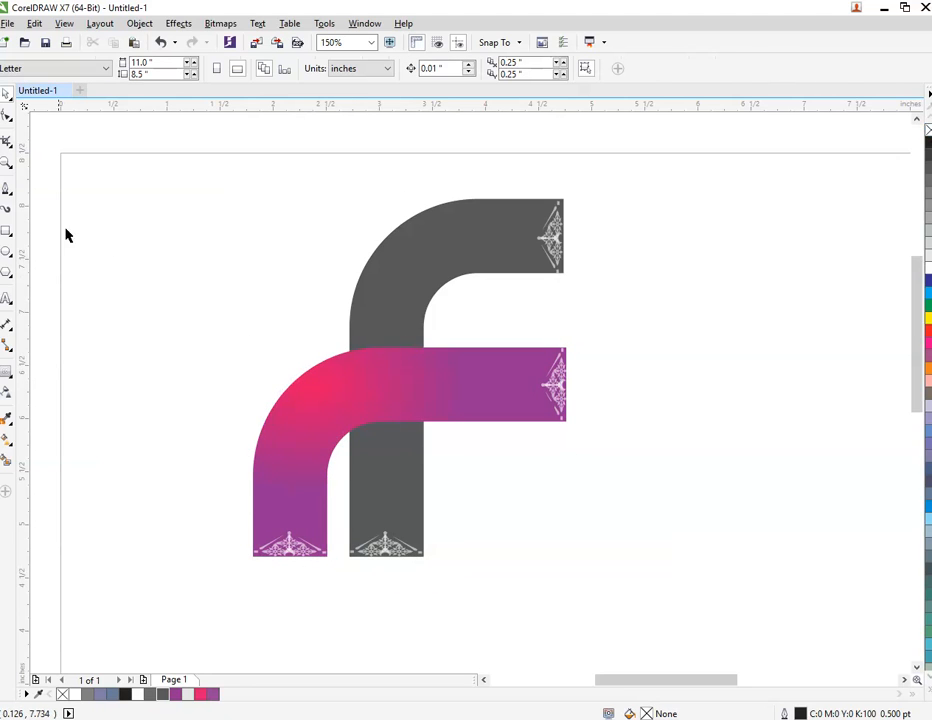
# Draw a circle, place it in the corner between the gray stem and gradient curve, and shrink it to about 0.48 in.
pyautogui.click(5, 274)
pyautogui.moveTo(227, 234); pyautogui.dragTo(318, 325)
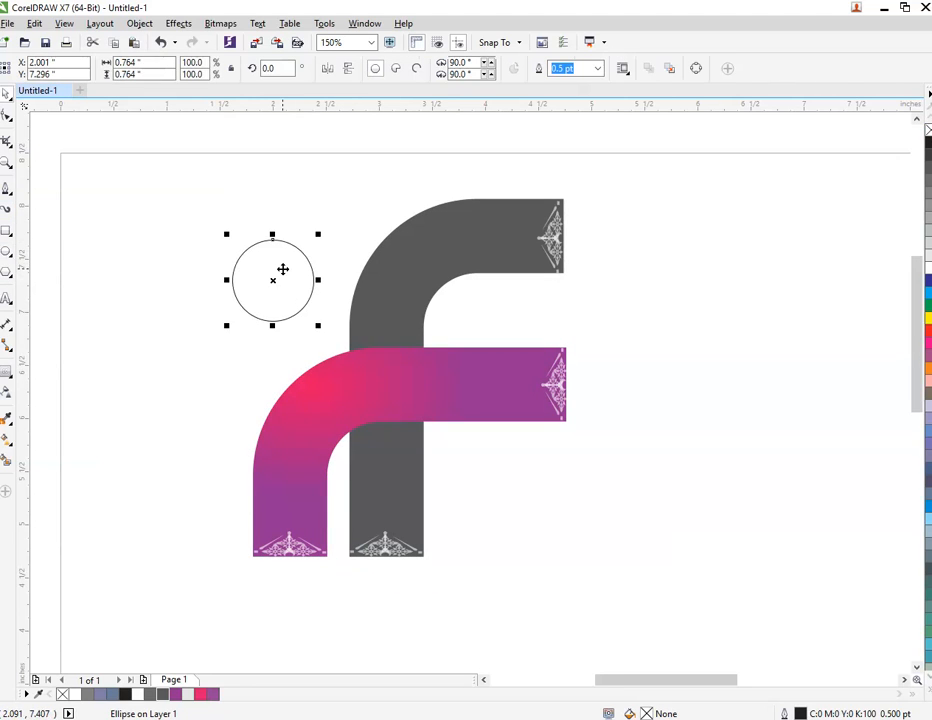
pyautogui.scroll(2, 270, 276)
pyautogui.moveTo(256, 283); pyautogui.dragTo(318, 355)
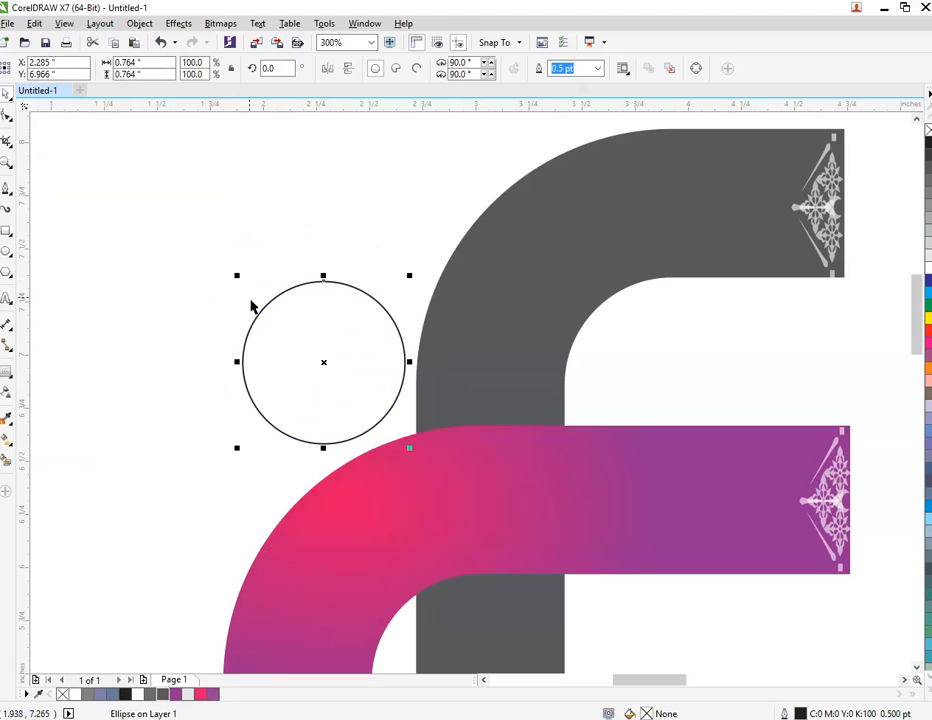
pyautogui.moveTo(236, 276); pyautogui.dragTo(268, 327)
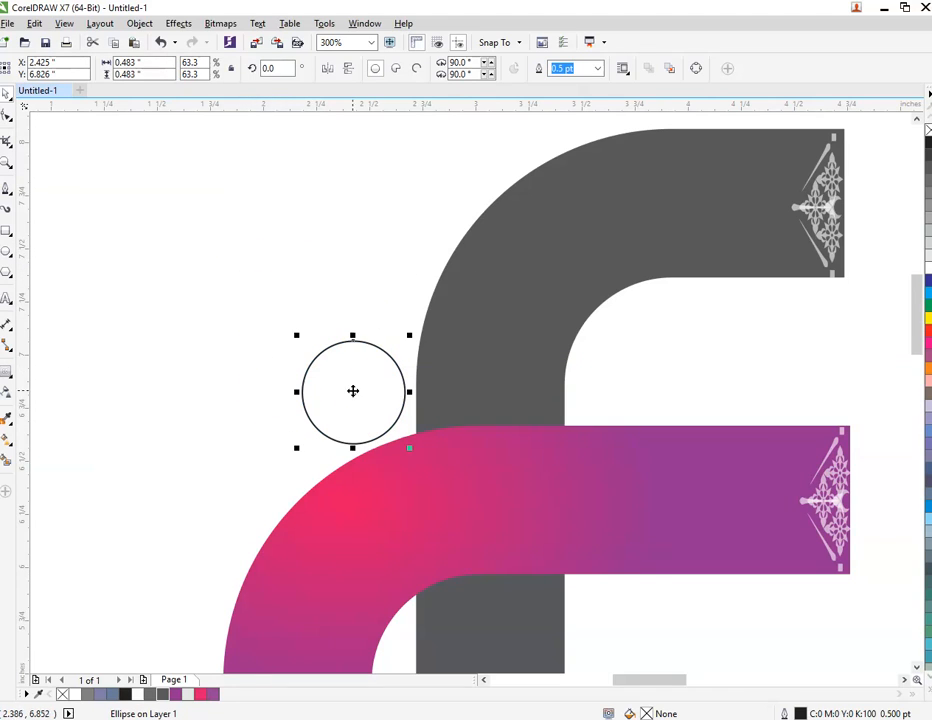
# Fill the circle with purple and turn it into a radial fountain fill centred toward the circle's upper left.
pyautogui.scroll(2, 353, 391)
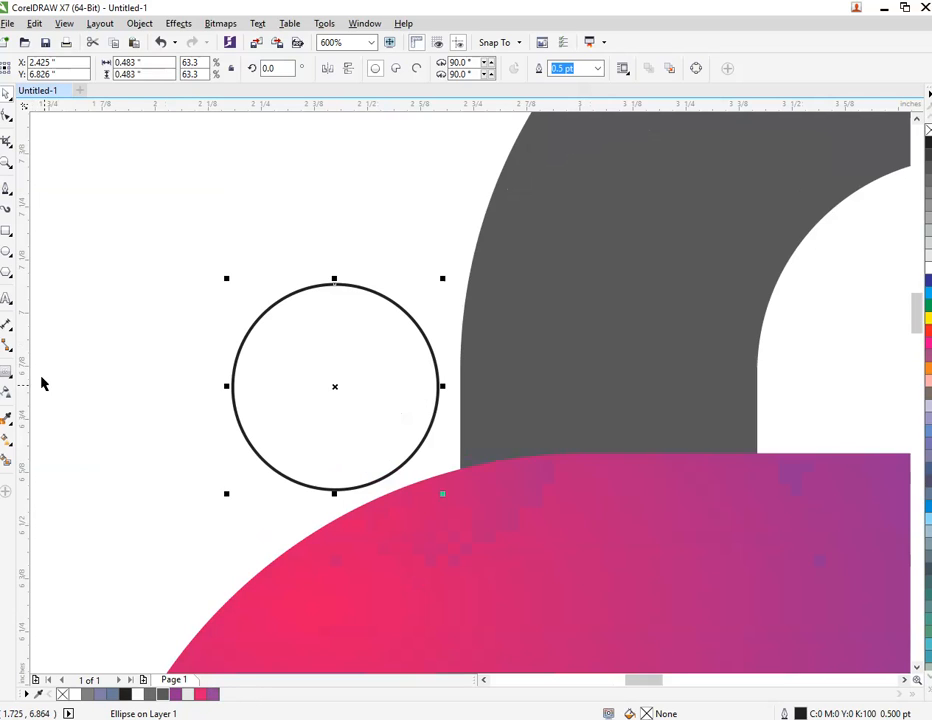
pyautogui.click(214, 693)
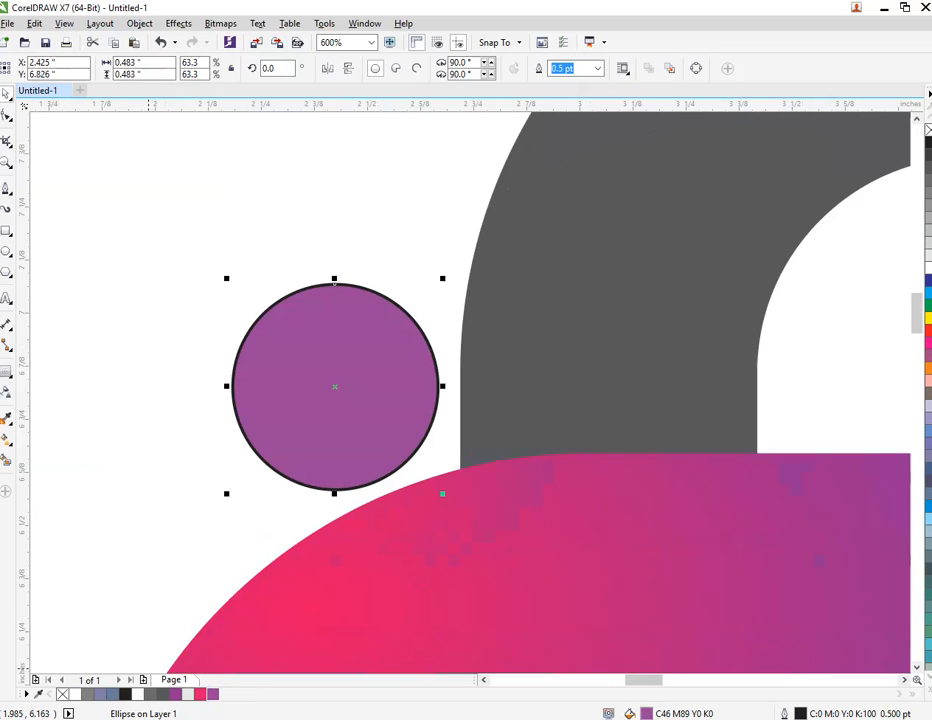
pyautogui.doubleClick(645, 713)
pyautogui.click(491, 313)
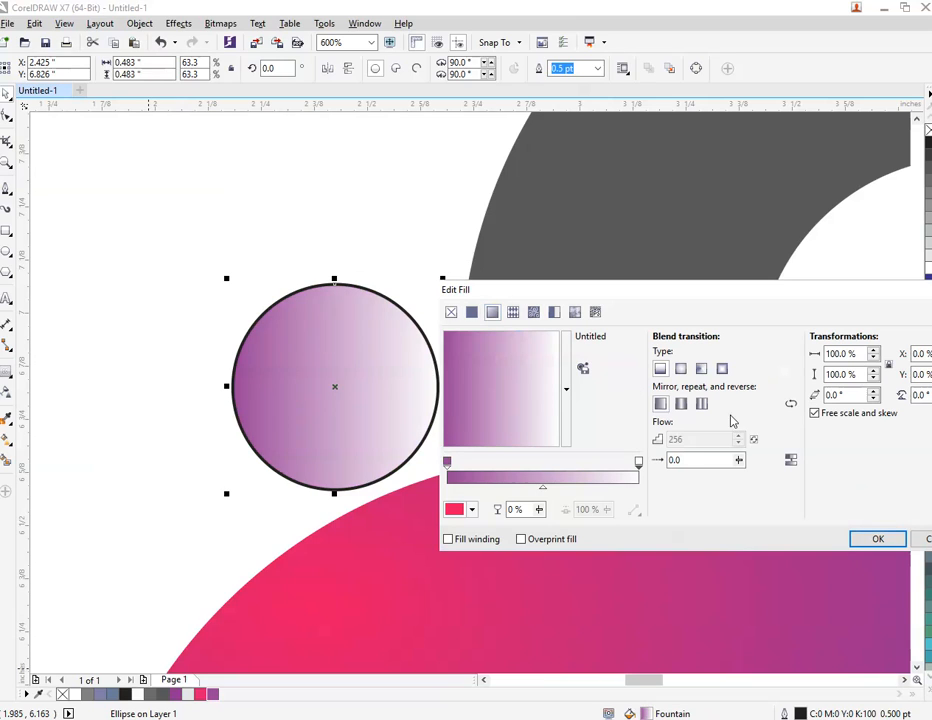
pyautogui.click(681, 368)
pyautogui.moveTo(501, 389); pyautogui.dragTo(476, 358)
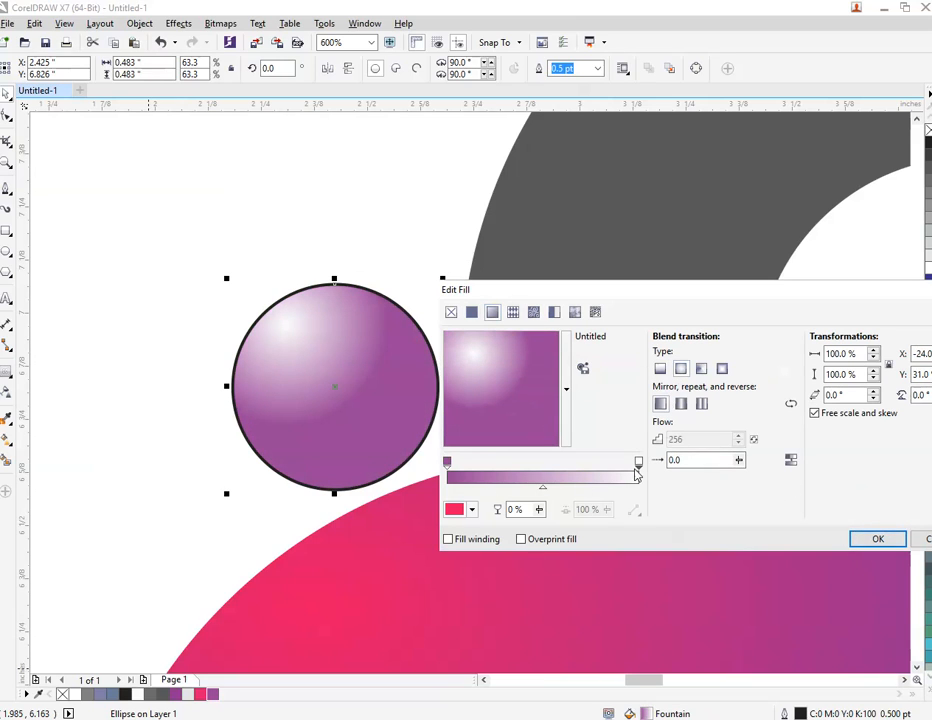
# Set the fountain fill's centre colour to the pink C5 M98 Y27 K0 and remove the circle's outline.
pyautogui.click(472, 509)
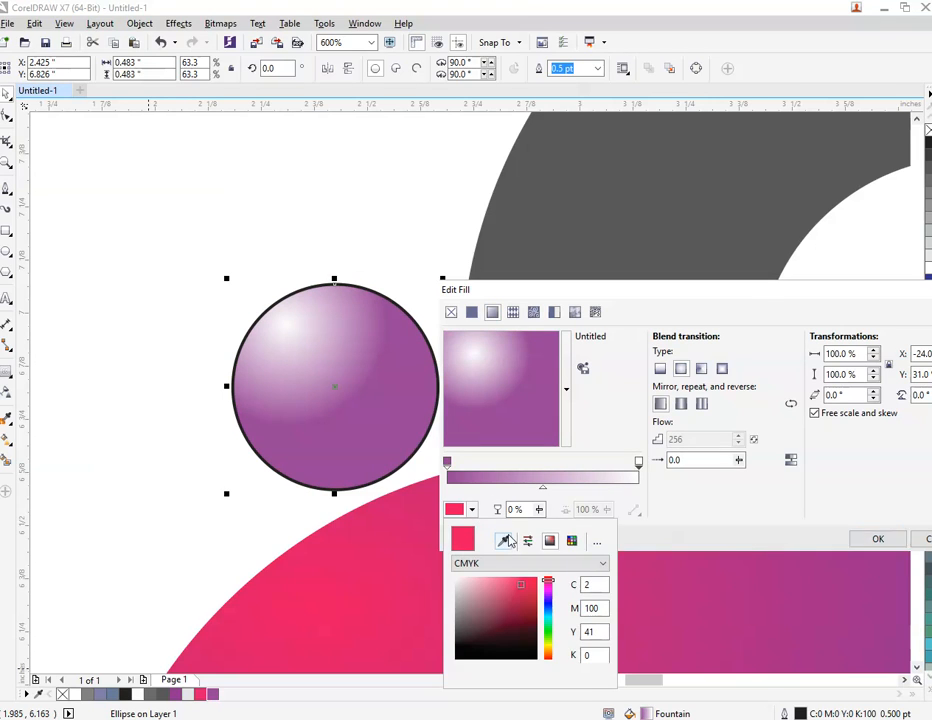
pyautogui.click(479, 540)
pyautogui.click(206, 690)
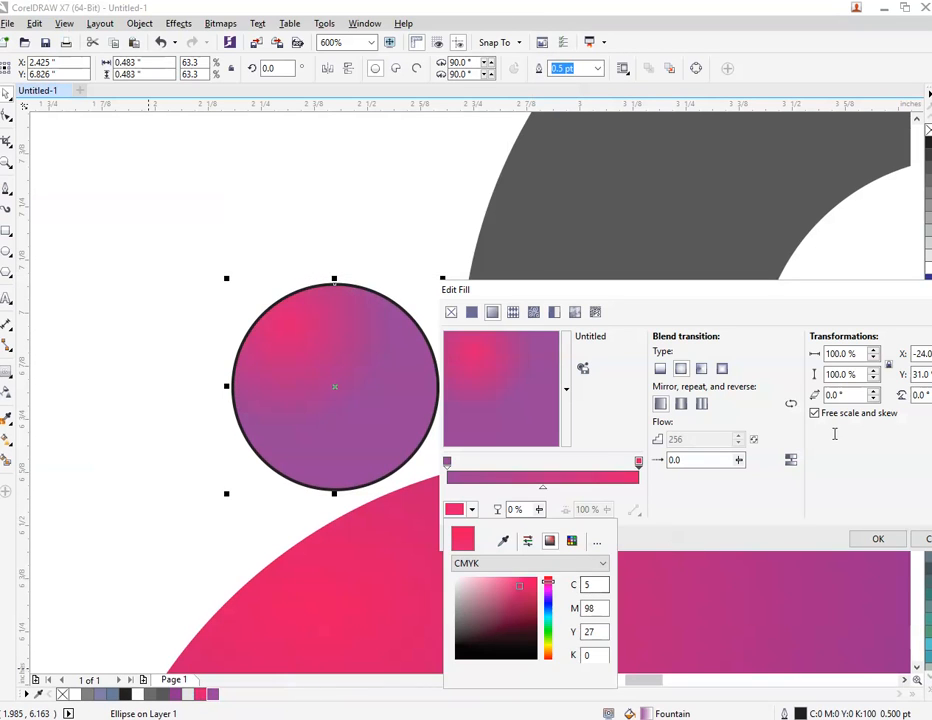
pyautogui.click(874, 539)
pyautogui.click(874, 539)
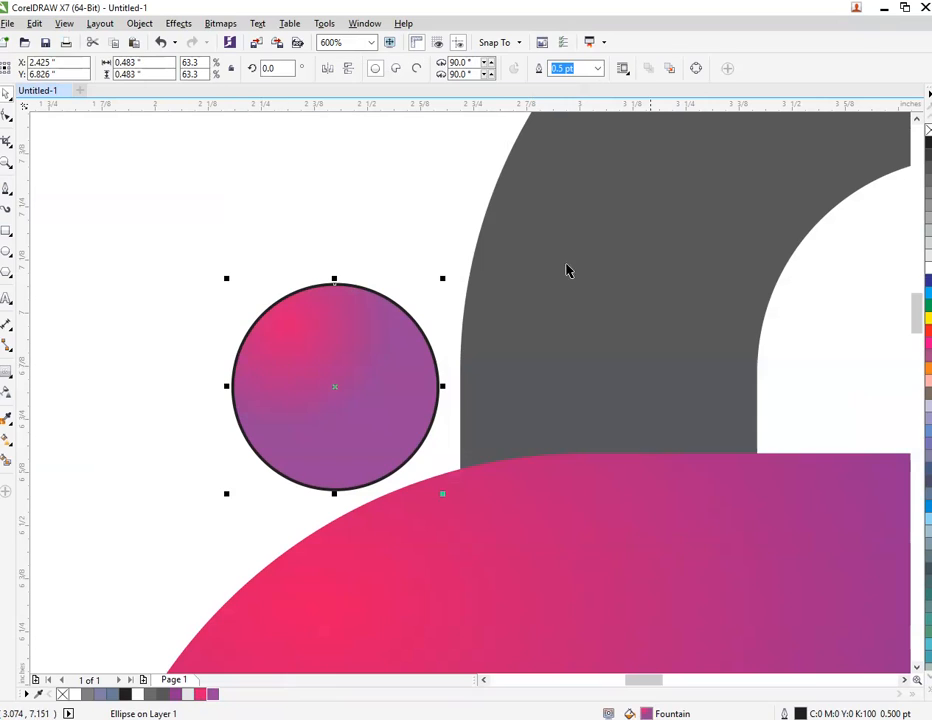
pyautogui.rightClick(926, 131)
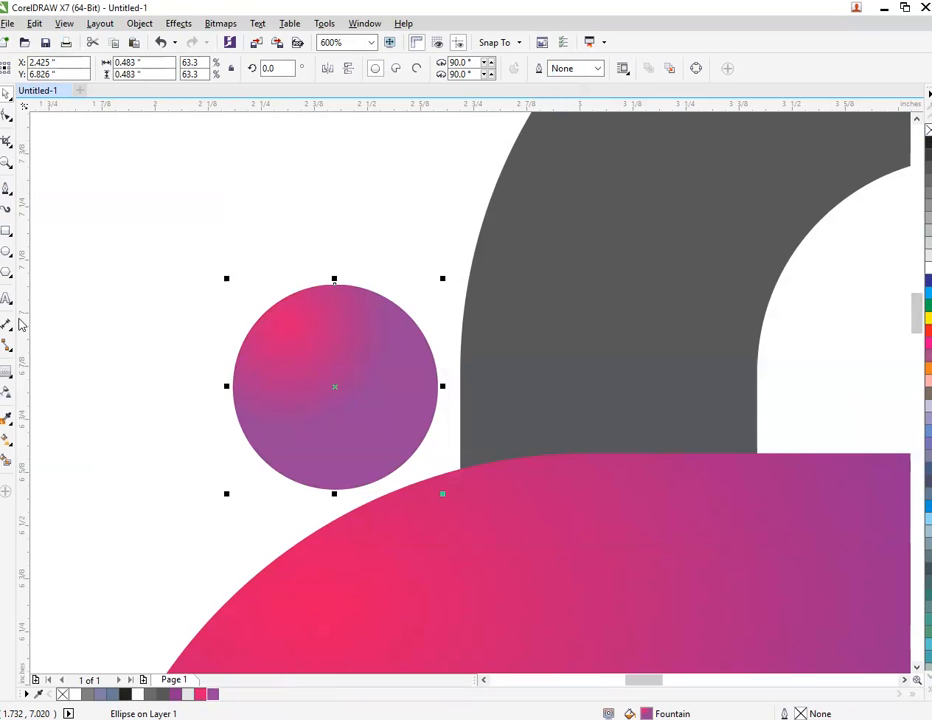
# Make a concentric copy of the circle about 0.34 in wide with a white outline and no fill.
pyautogui.moveTo(445, 280); pyautogui.dragTo(415, 309)
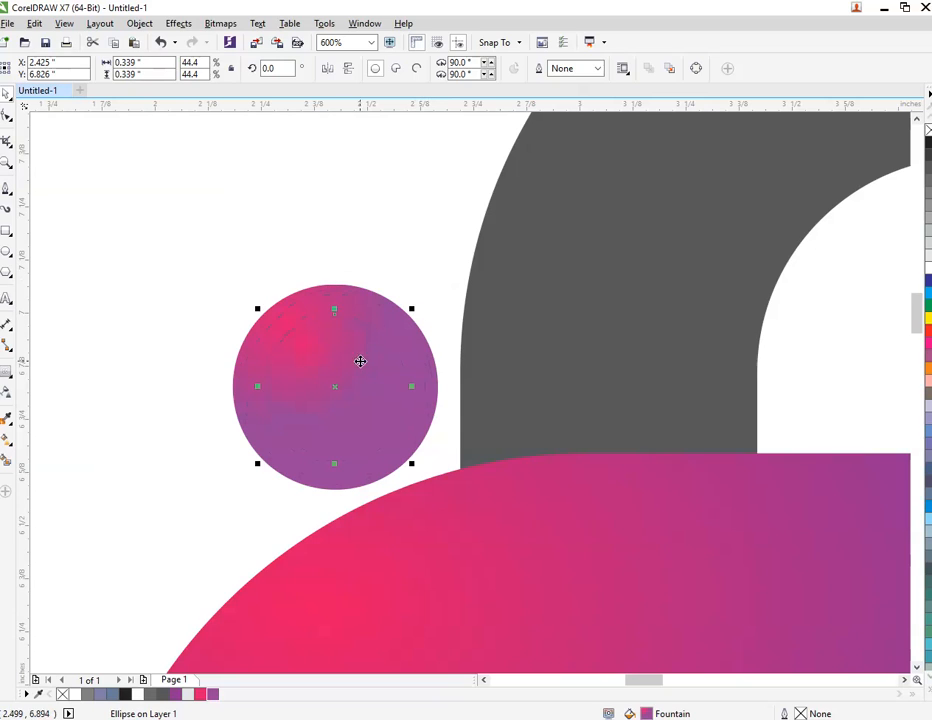
pyautogui.rightClick(929, 270)
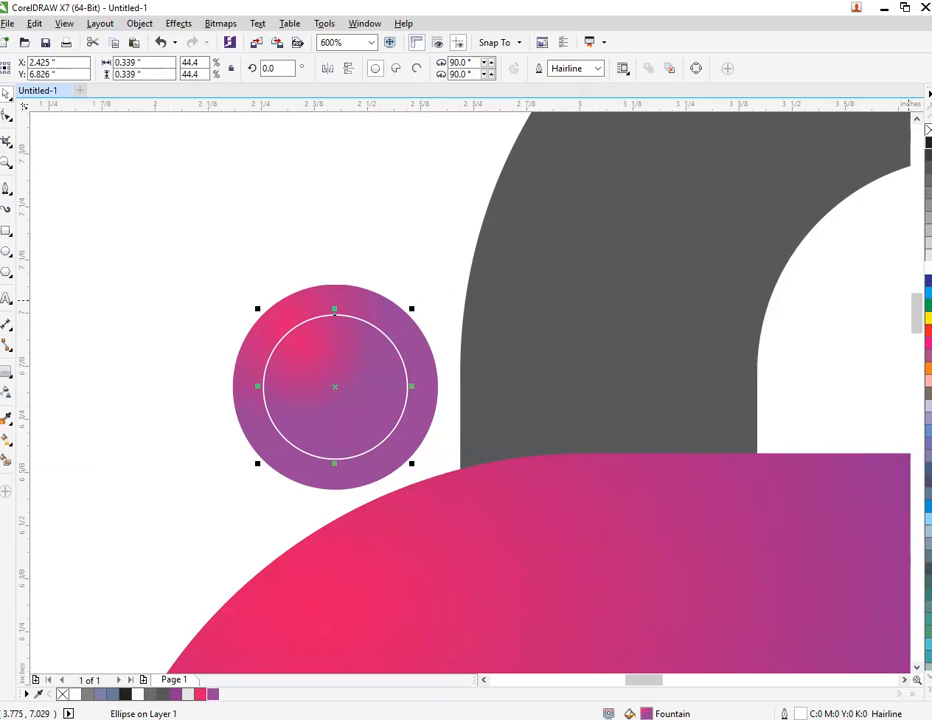
pyautogui.click(929, 130)
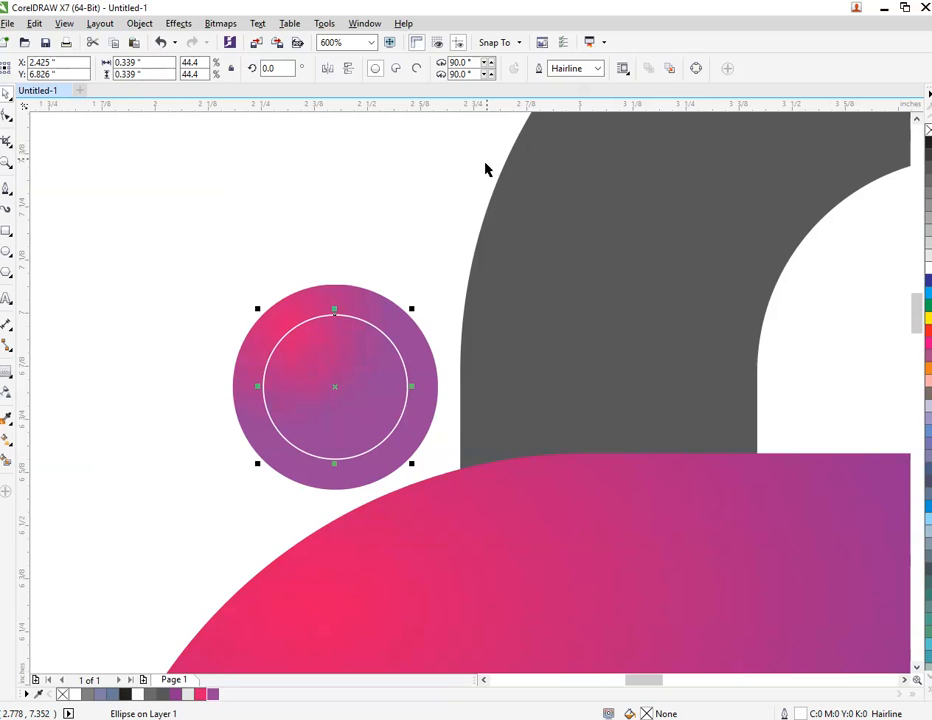
# Thicken the inner circle's white outline, trying 3 pt before settling on a width of 1.5 pt.
pyautogui.click(567, 68)
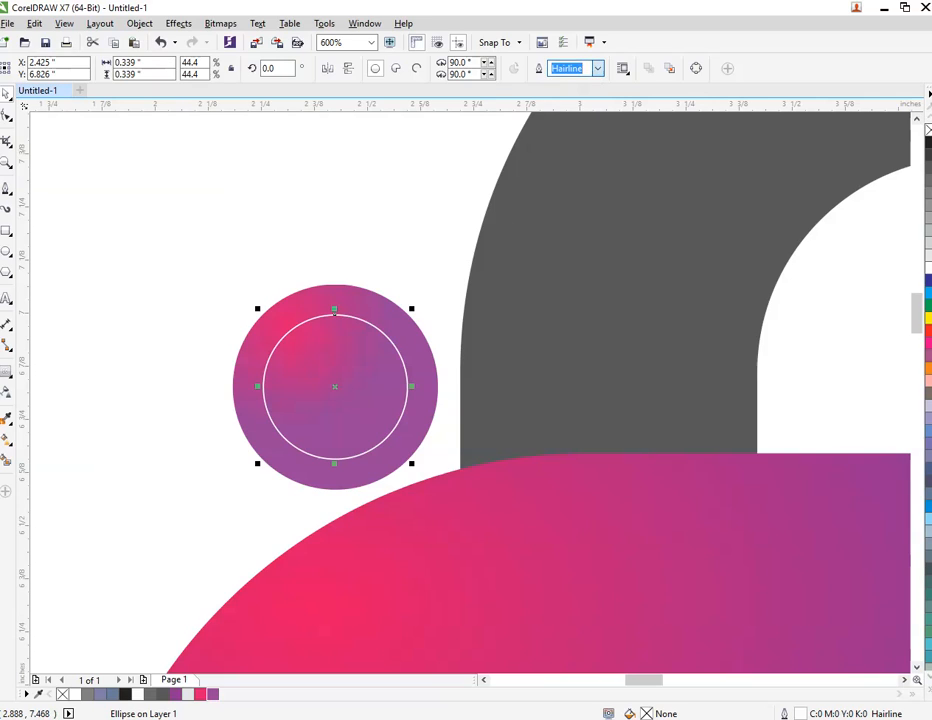
pyautogui.write('3')
pyautogui.press('Return')
pyautogui.click(572, 68)
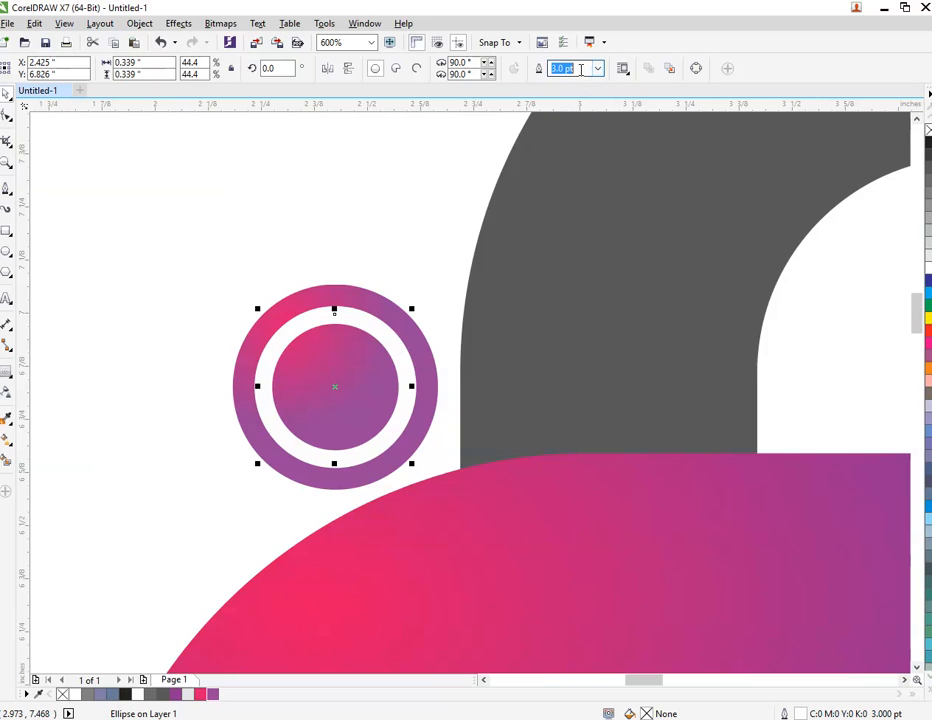
pyautogui.write('1.5')
pyautogui.press('Return')
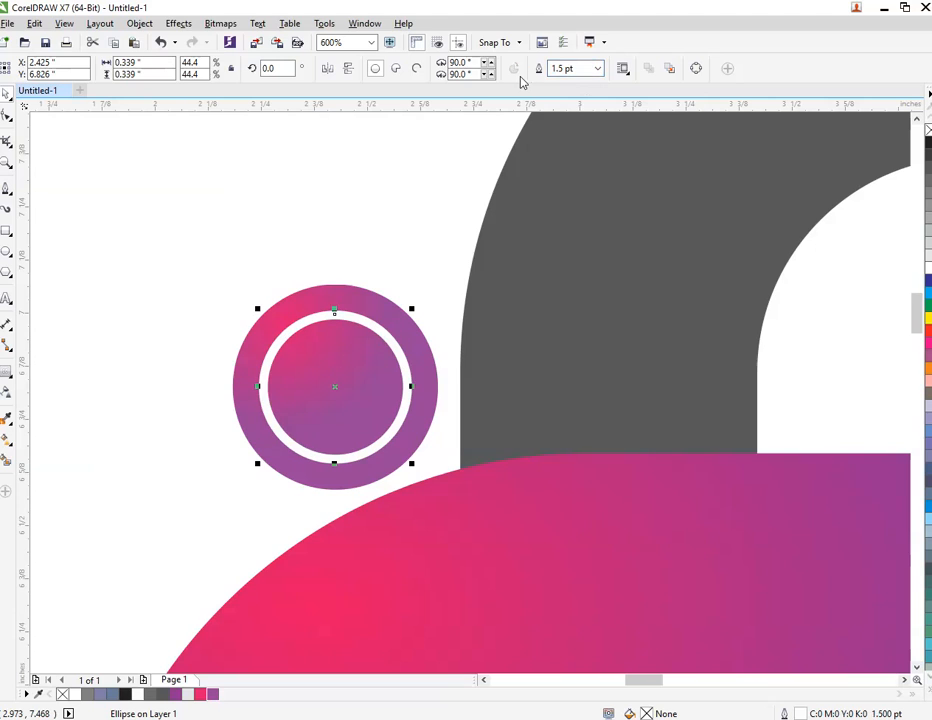
pyautogui.click(291, 204)
# Group both curved bands and the two circles into one object and check the whole graphic in a full-screen preview.
pyautogui.scroll(-4, 292, 210)
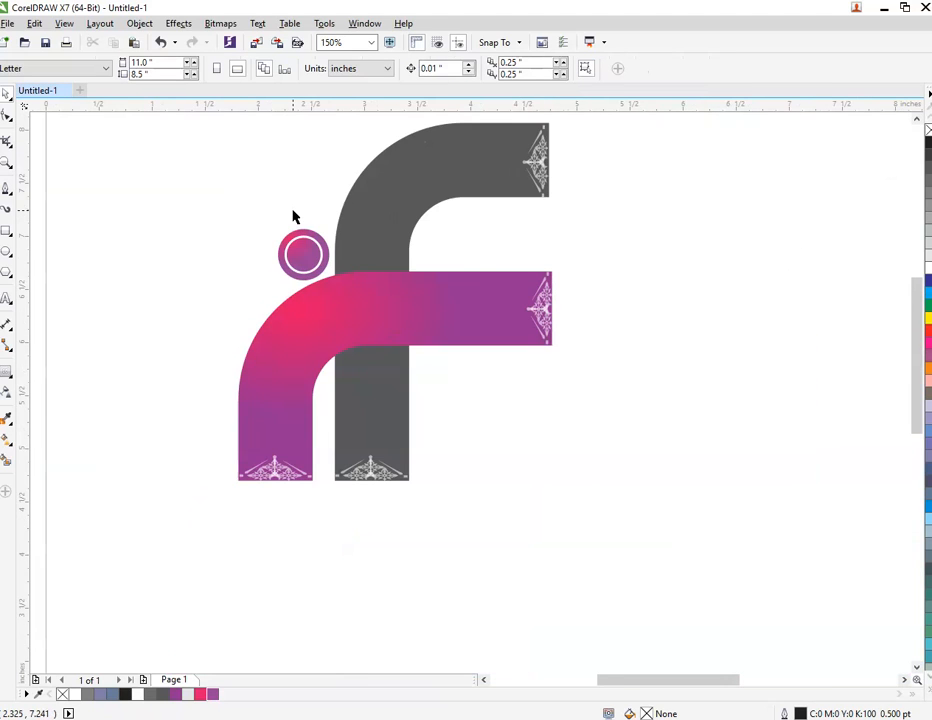
pyautogui.scroll(-2, 293, 216)
pyautogui.moveTo(238, 152); pyautogui.dragTo(533, 462)
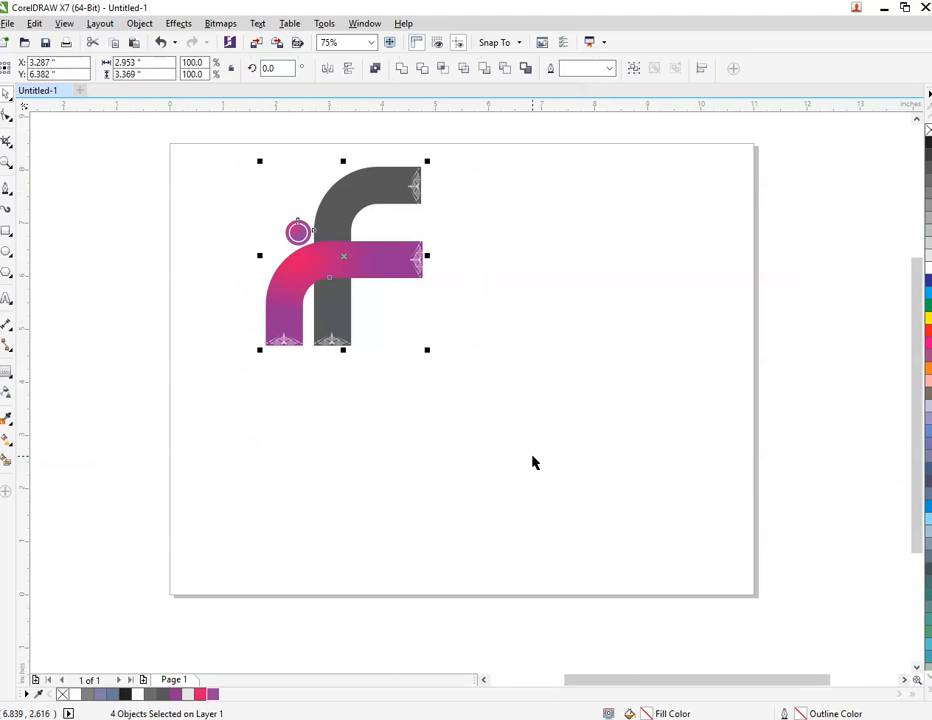
pyautogui.hotkey('ctrl', 'g')
pyautogui.hotkey('shift', 'F2')
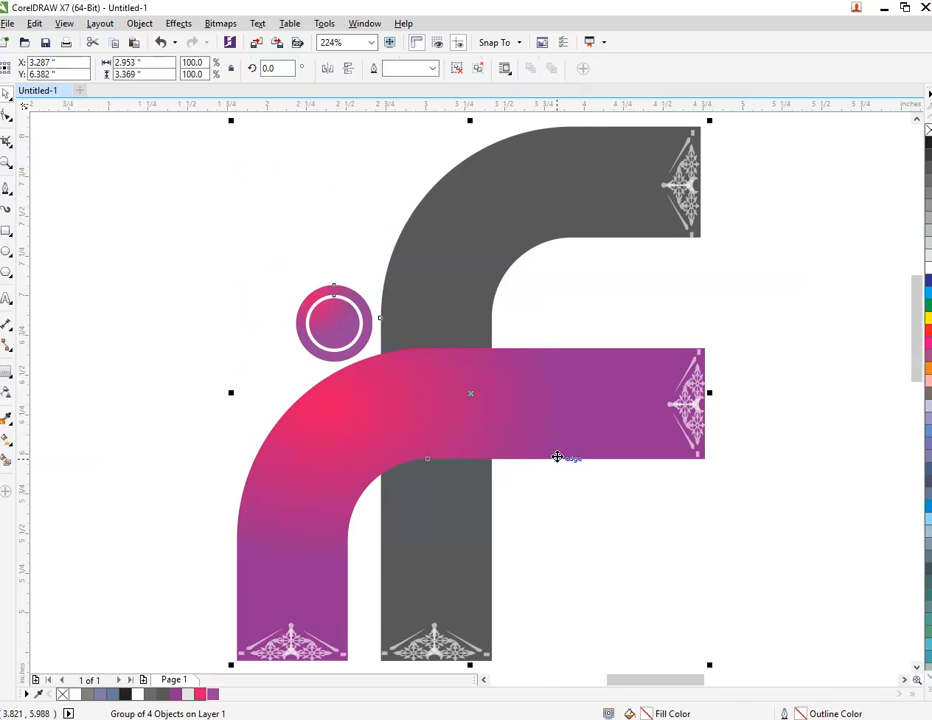
pyautogui.press('F9')
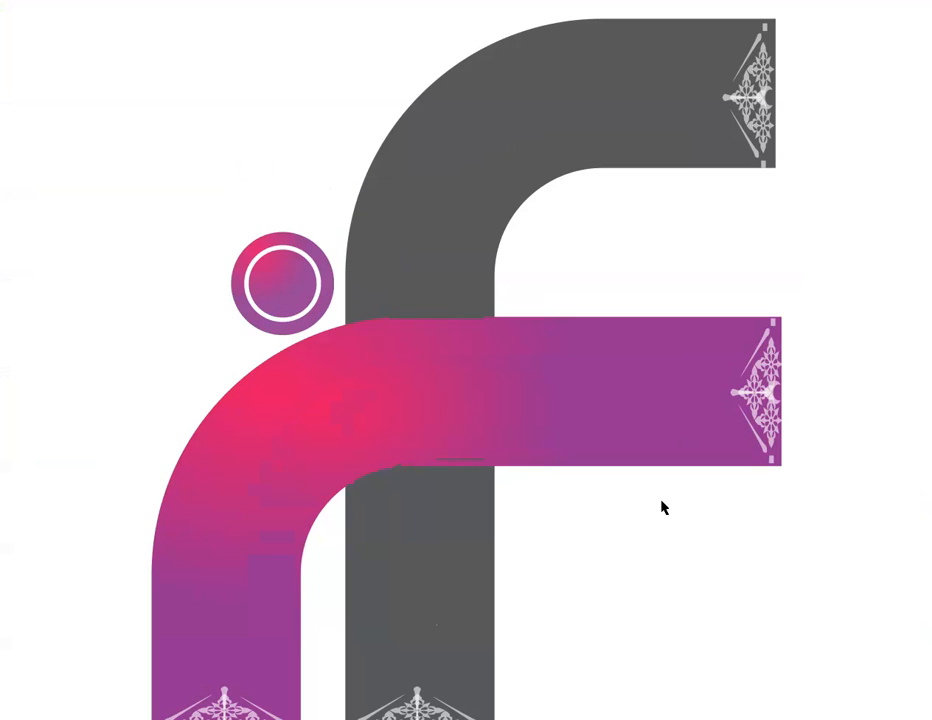
pyautogui.press('F9')
pyautogui.scroll(-2, 618, 487)
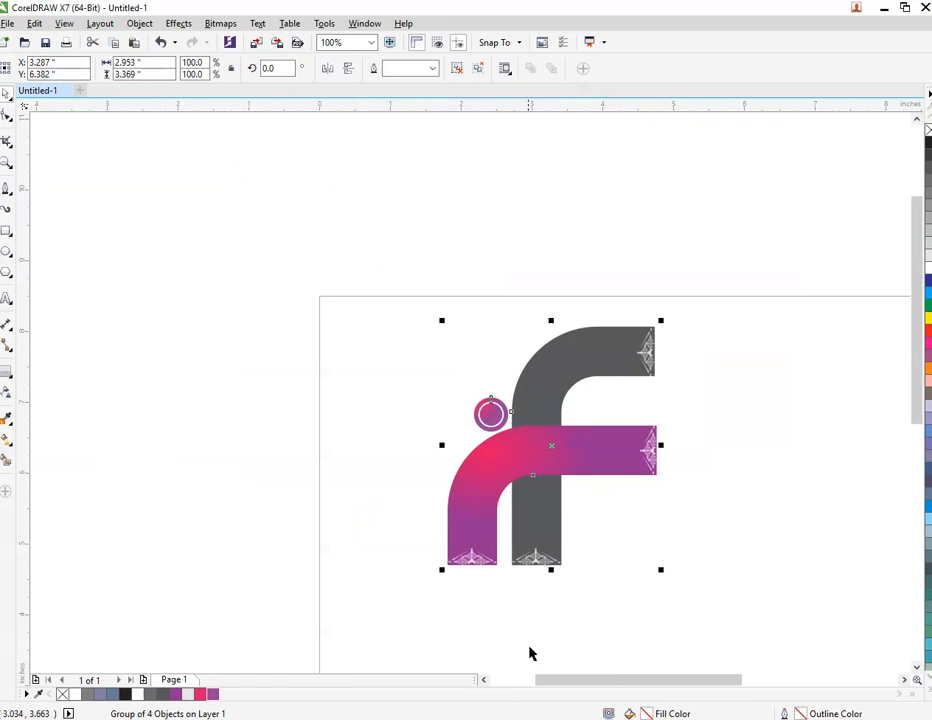